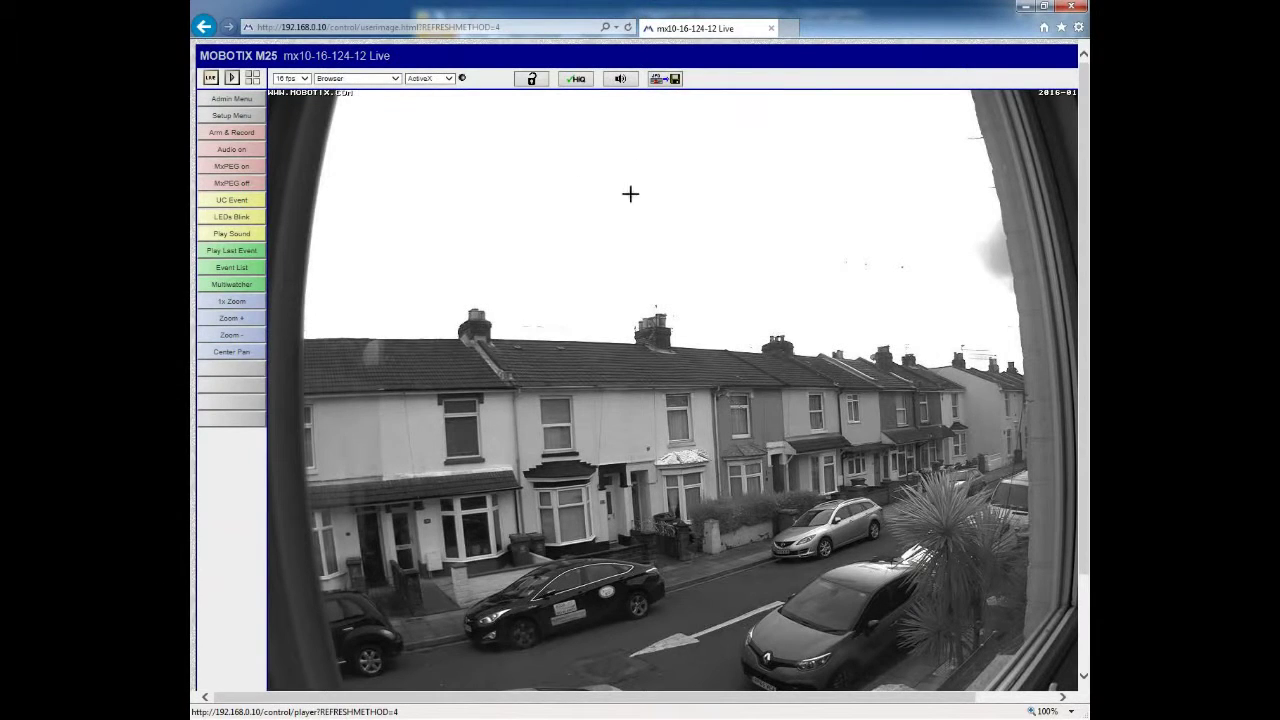
Open the camera's Image Analysis Events settings for editing from the Event Overview.
click(233, 117)
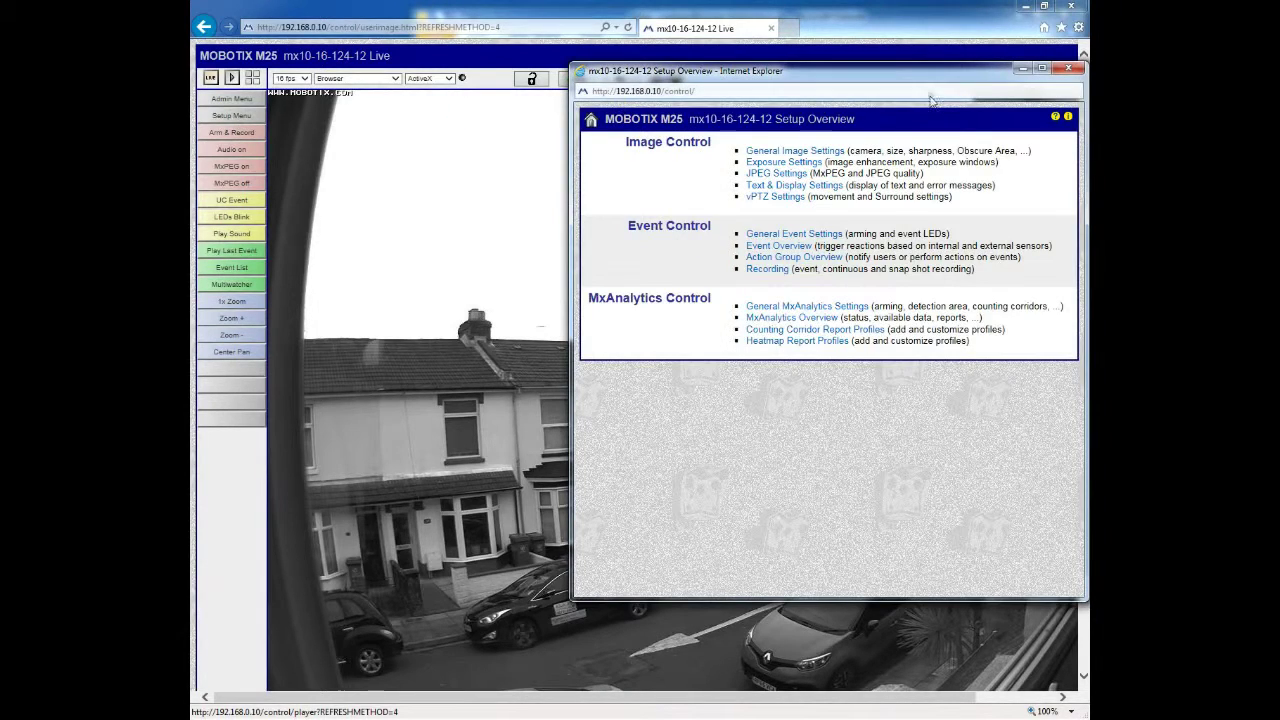
drag(932, 79, 765, 93)
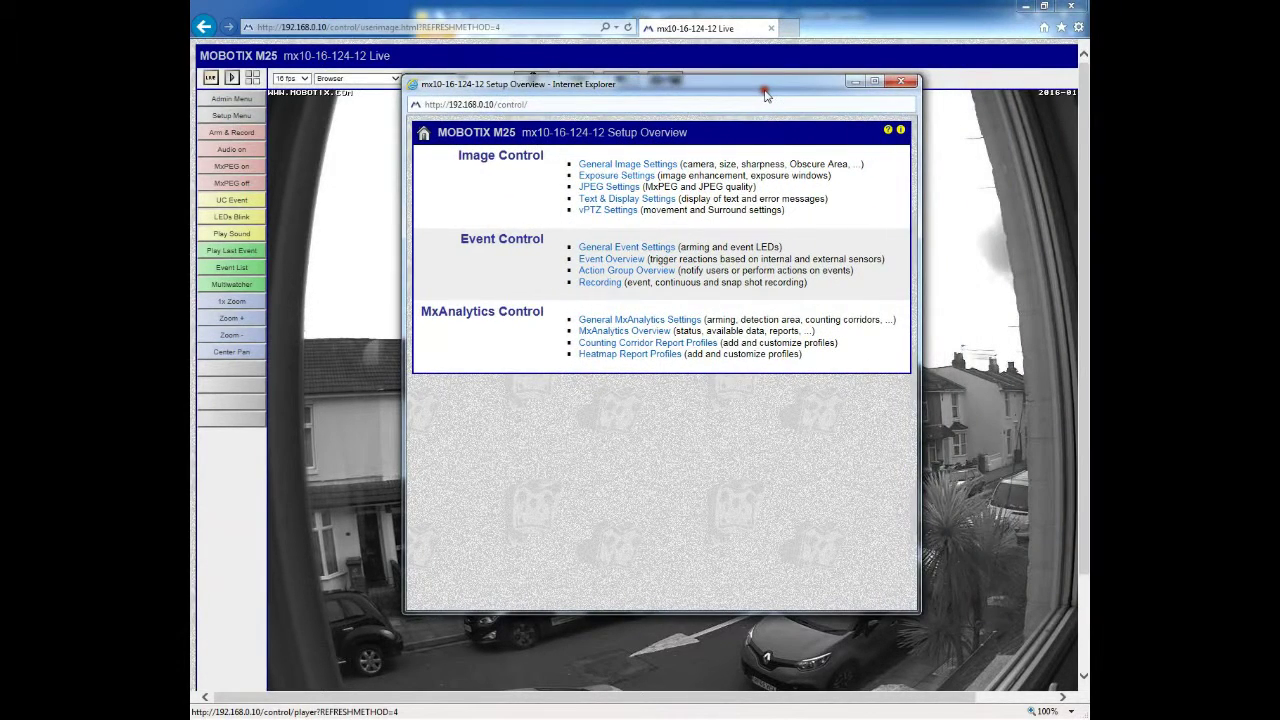
click(611, 260)
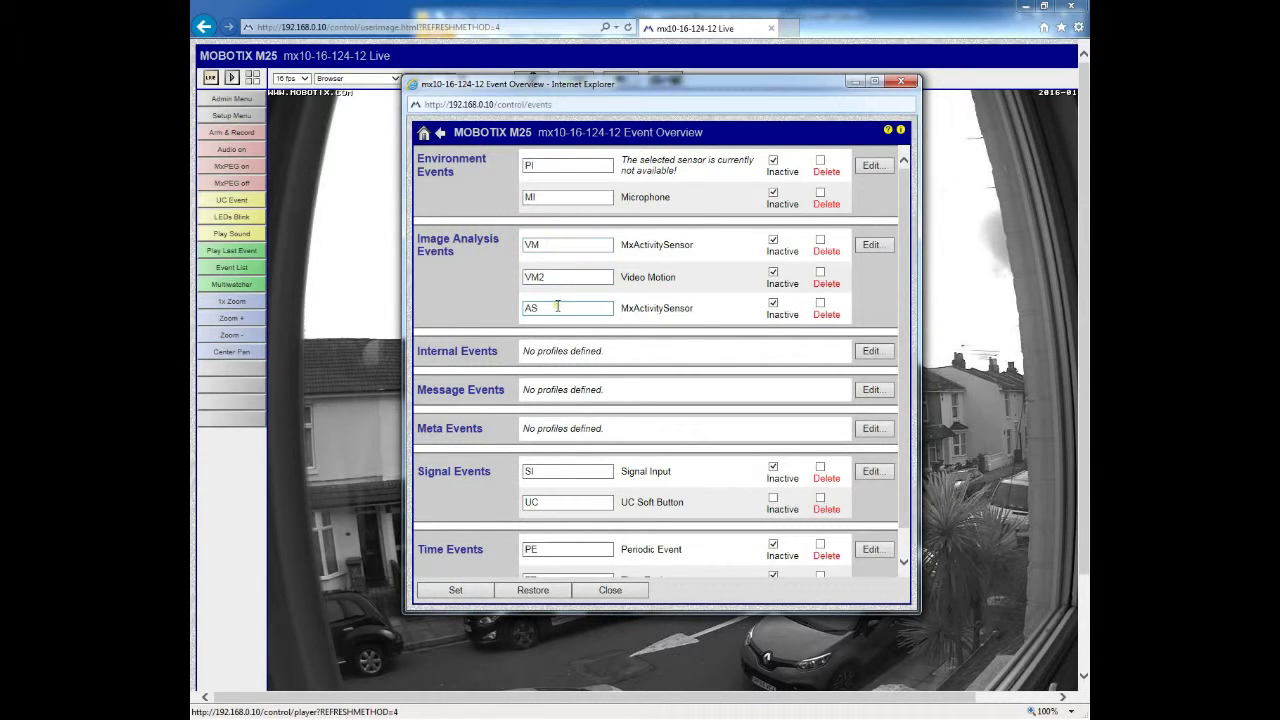
click(865, 251)
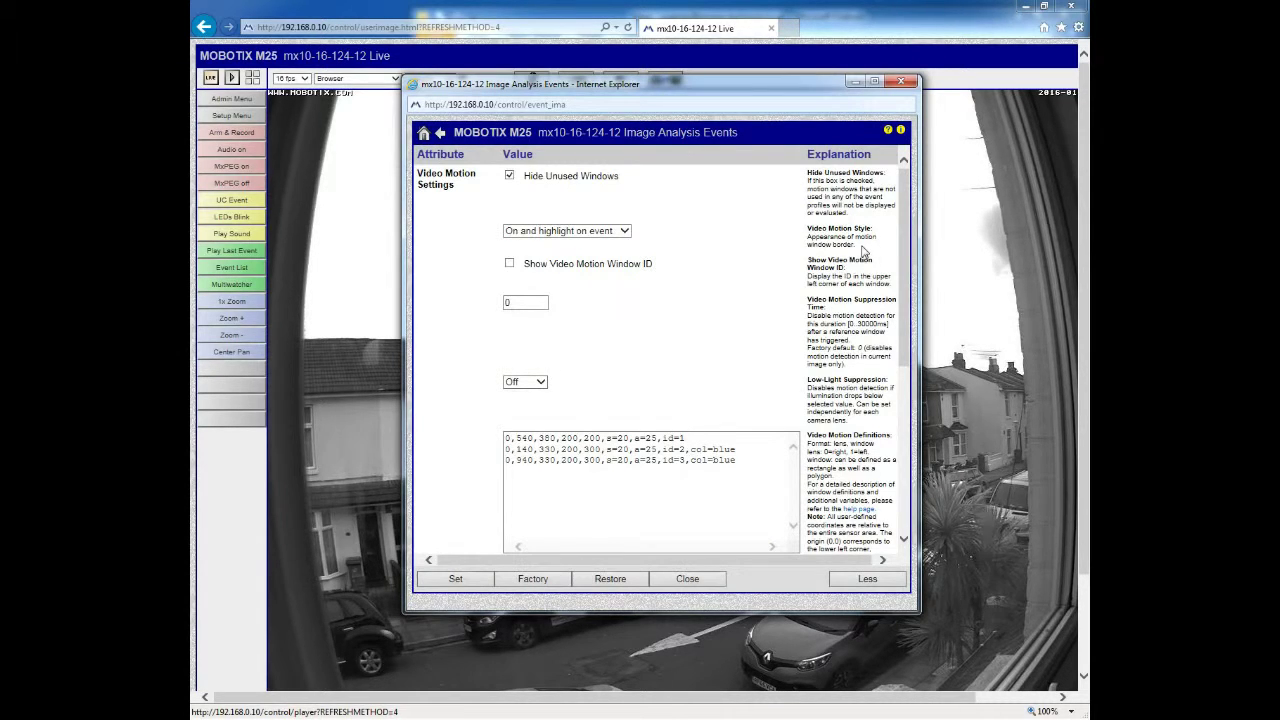
Add a new image analysis event profile, name it TD, and apply the settings.
scroll(725, 344, down, 5)
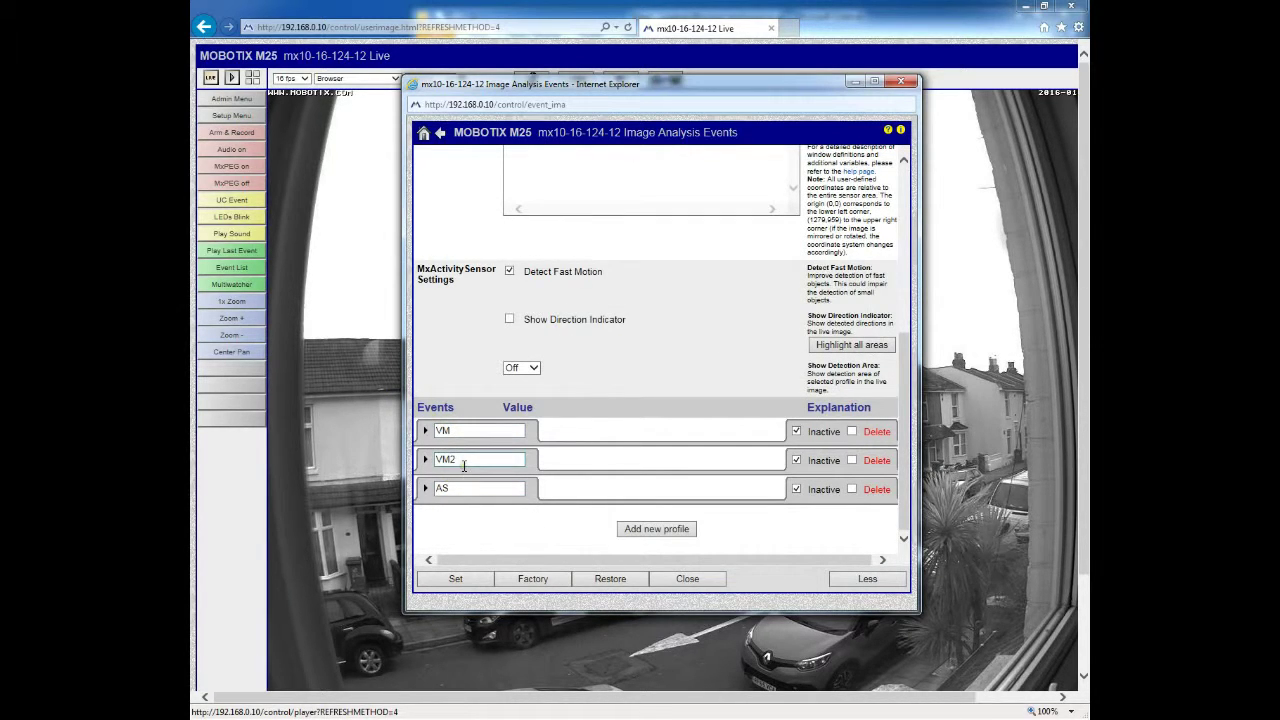
click(659, 529)
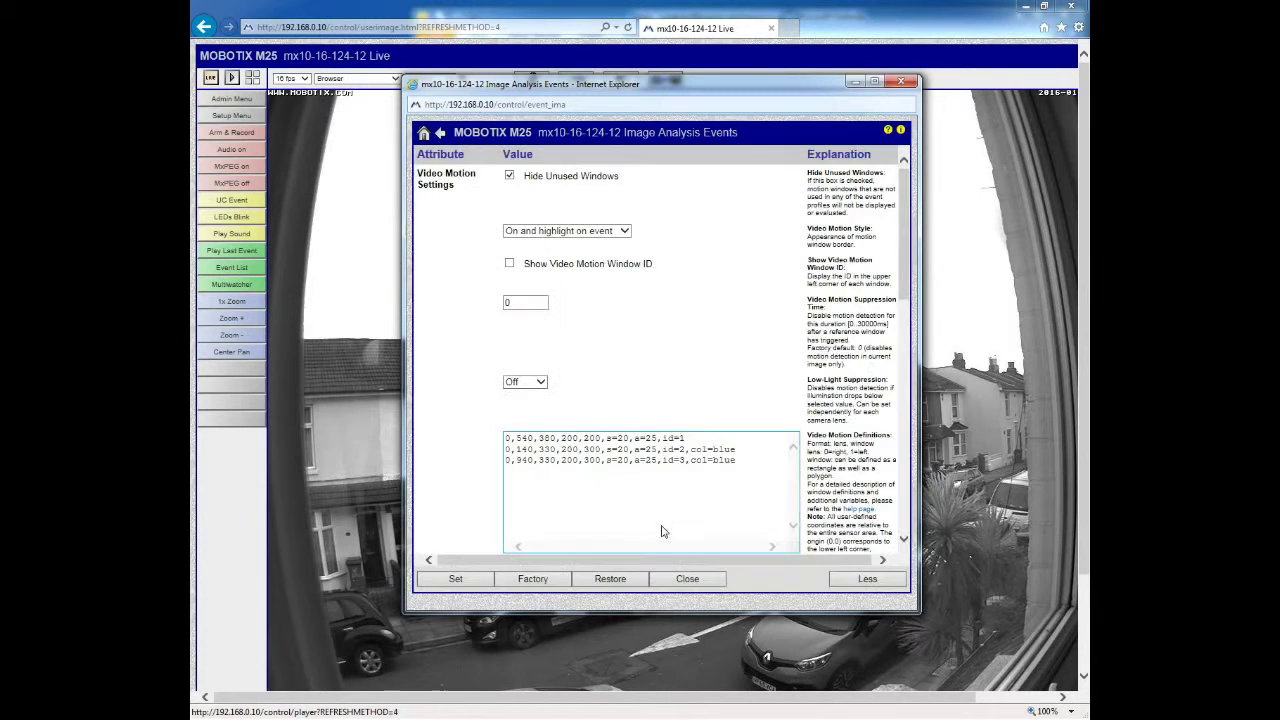
scroll(661, 531, down, 5)
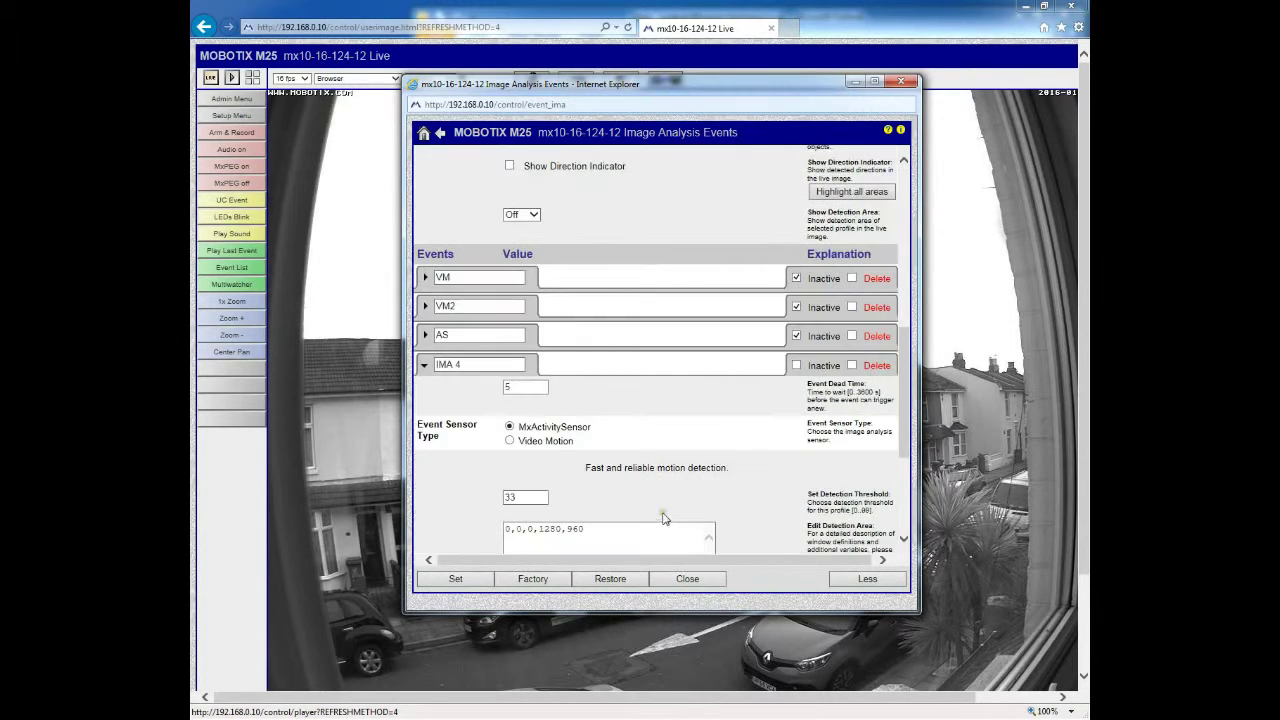
click(474, 364)
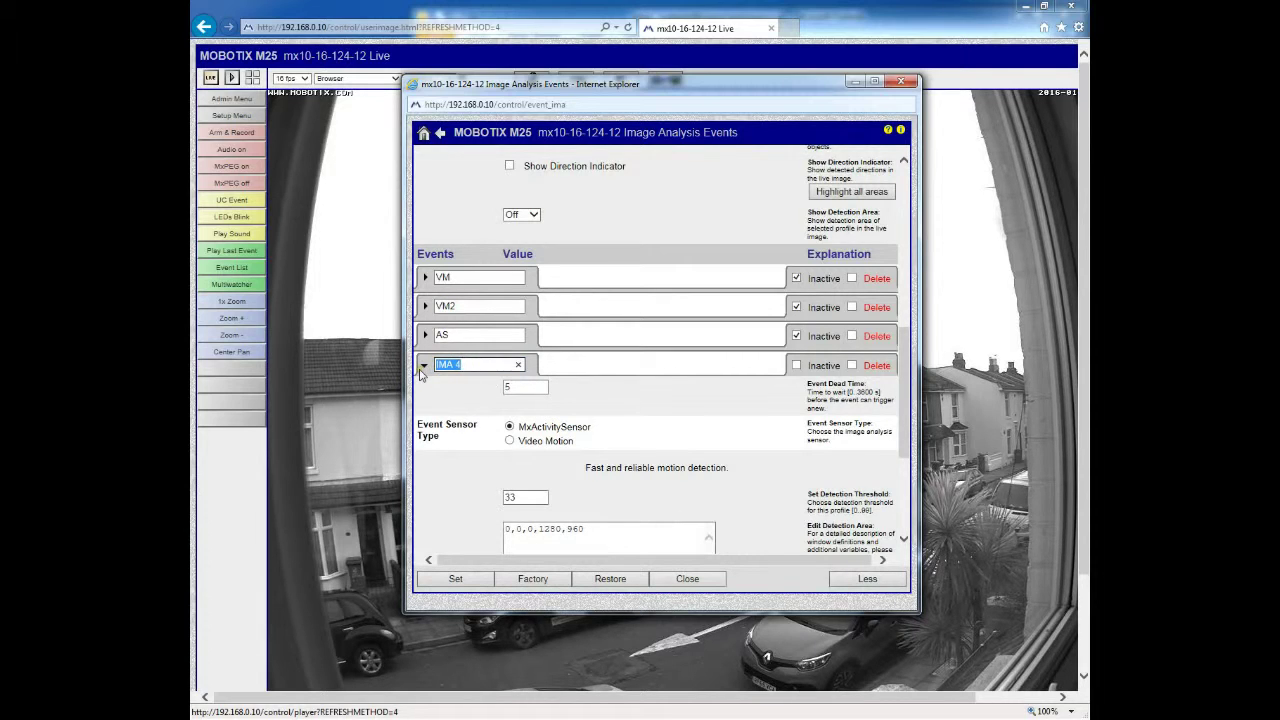
text(TD)
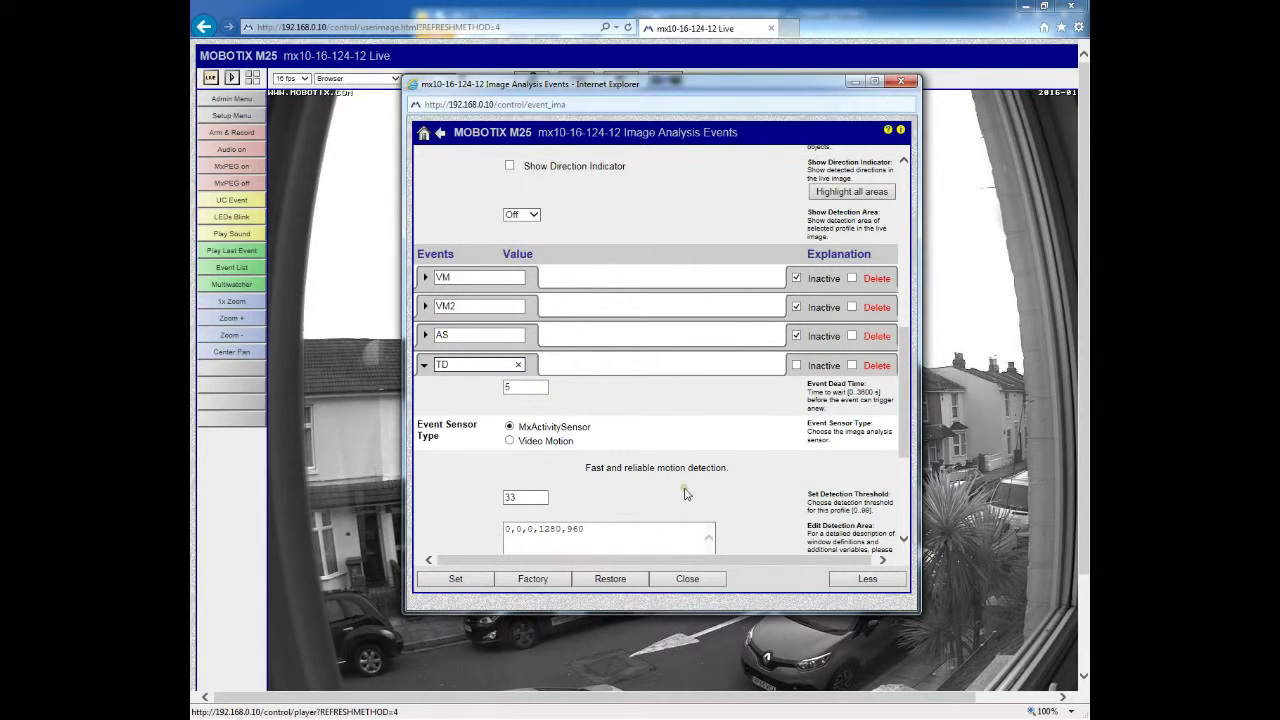
scroll(685, 493, down, 1)
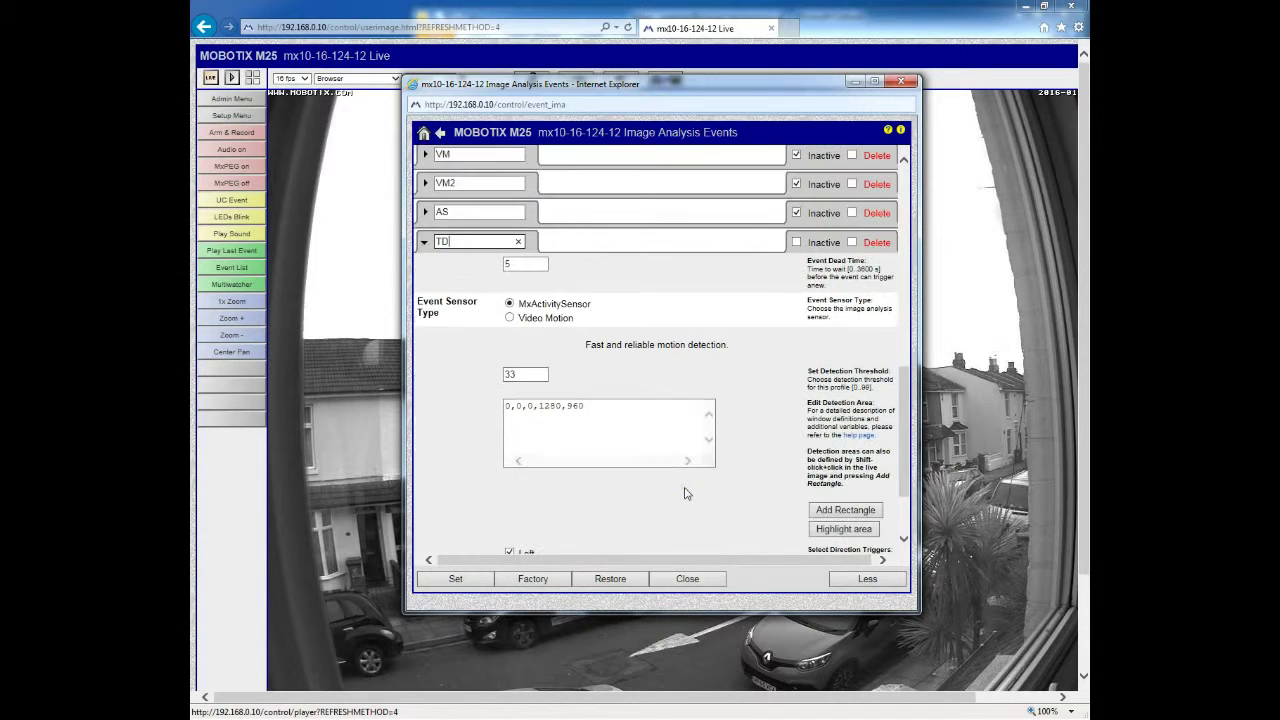
click(478, 579)
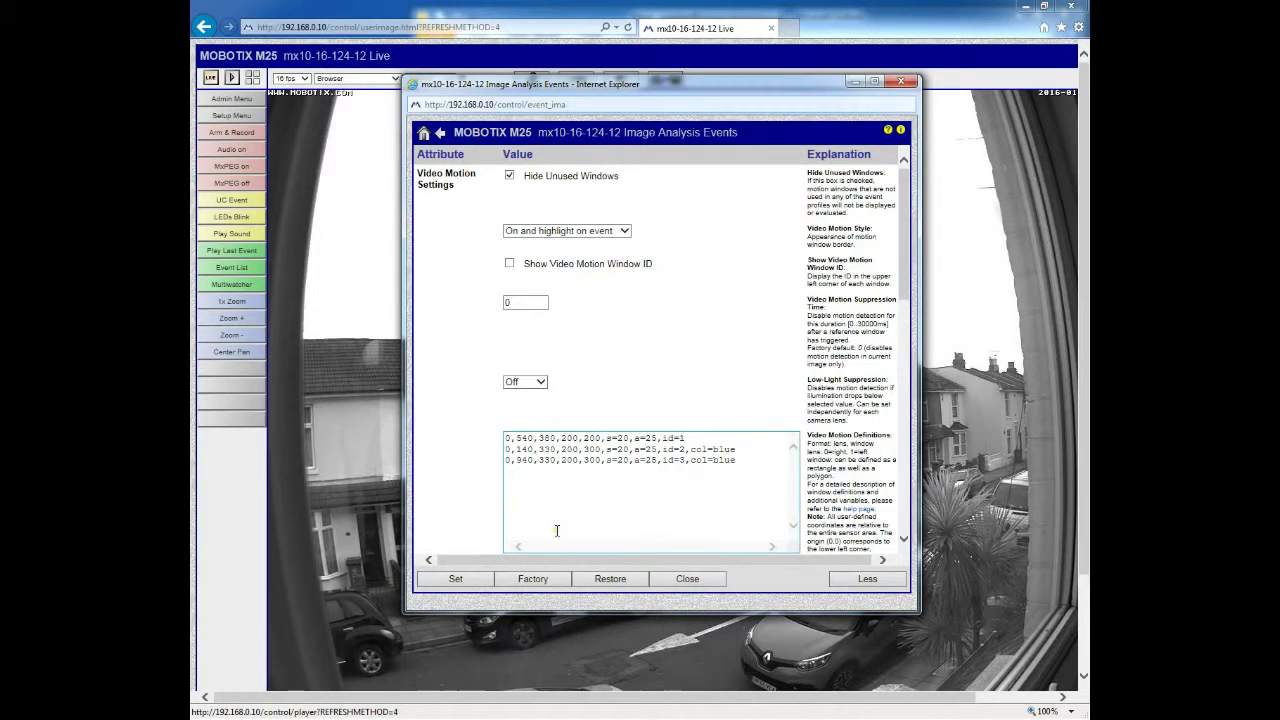
Clear the default full-image detection area from the TD profile.
scroll(557, 530, down, 2)
scroll(557, 530, down, 3)
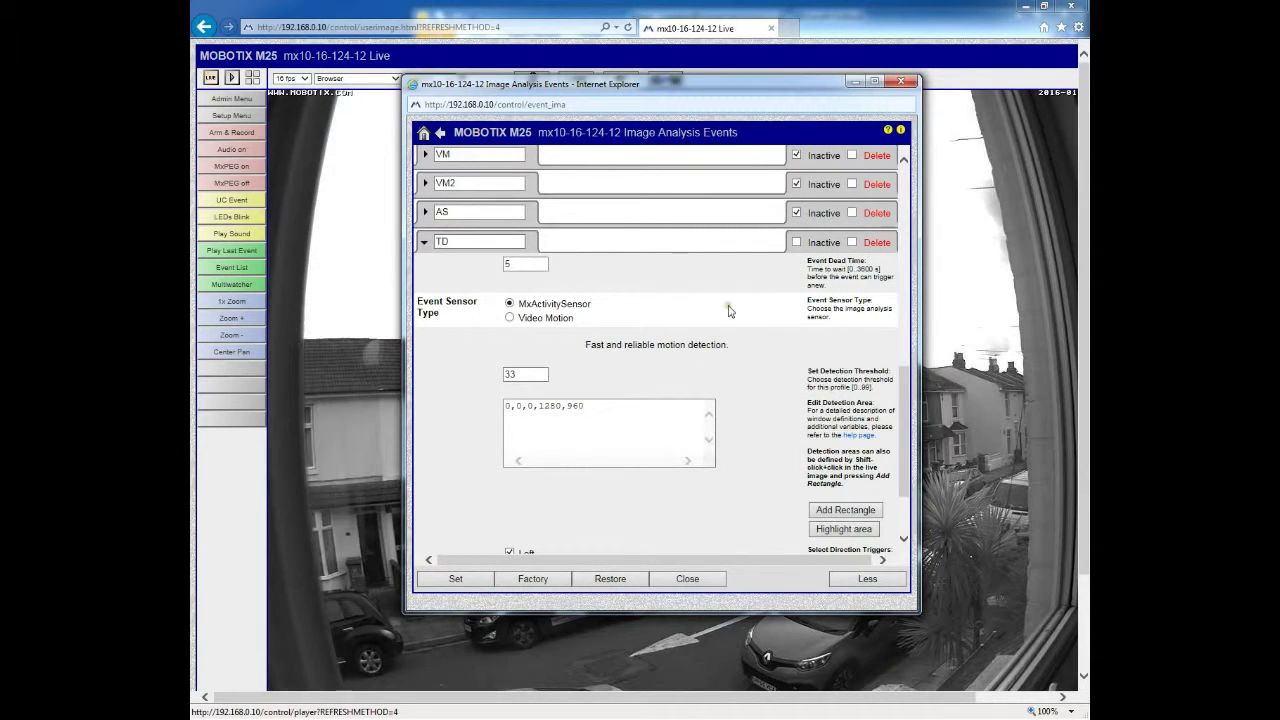
scroll(725, 390, down, 1)
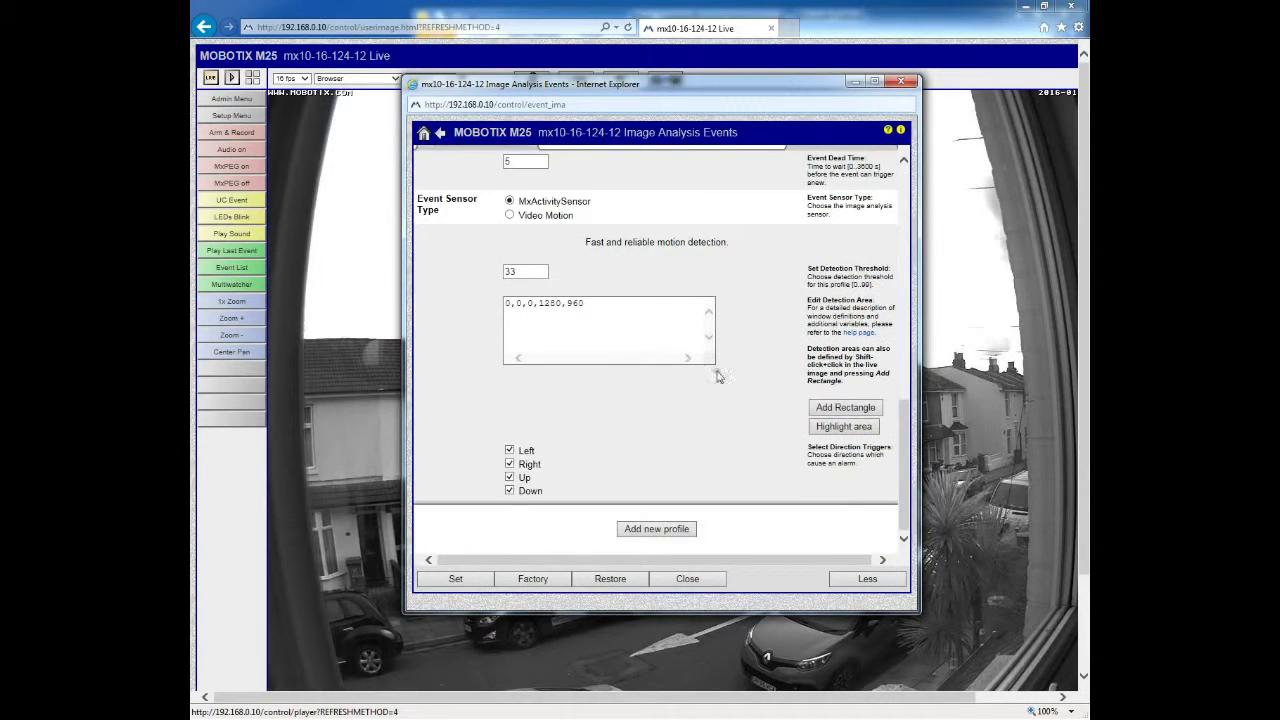
drag(589, 306, 505, 303)
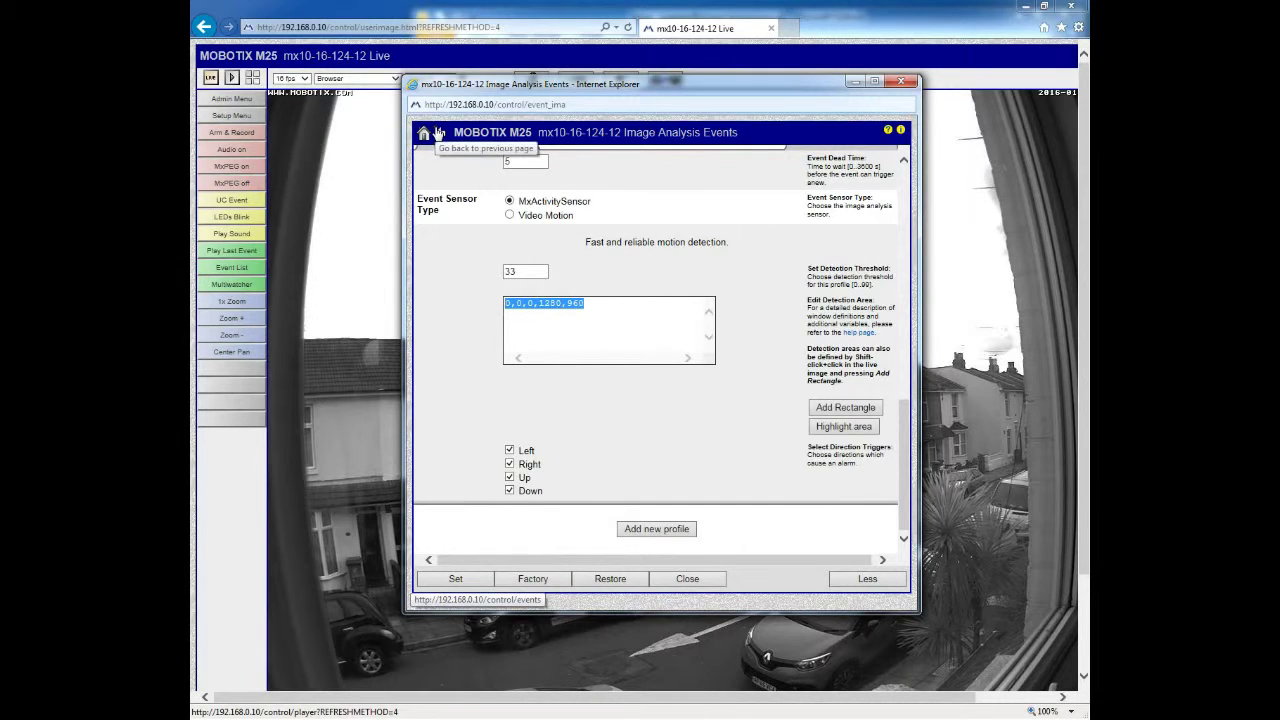
key(Delete)
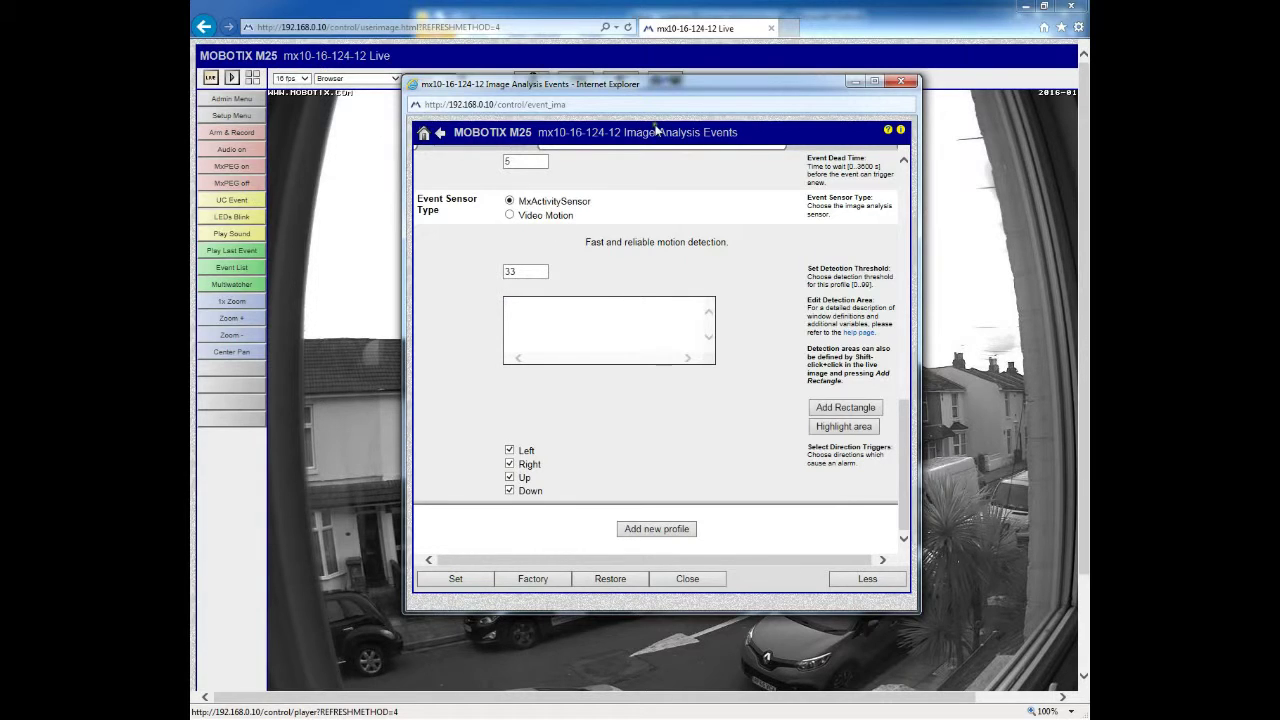
Draw a rectangle about 353 by 105 pixels over the road in the live image, add it as TD's detection area, and apply.
drag(743, 88, 49, 88)
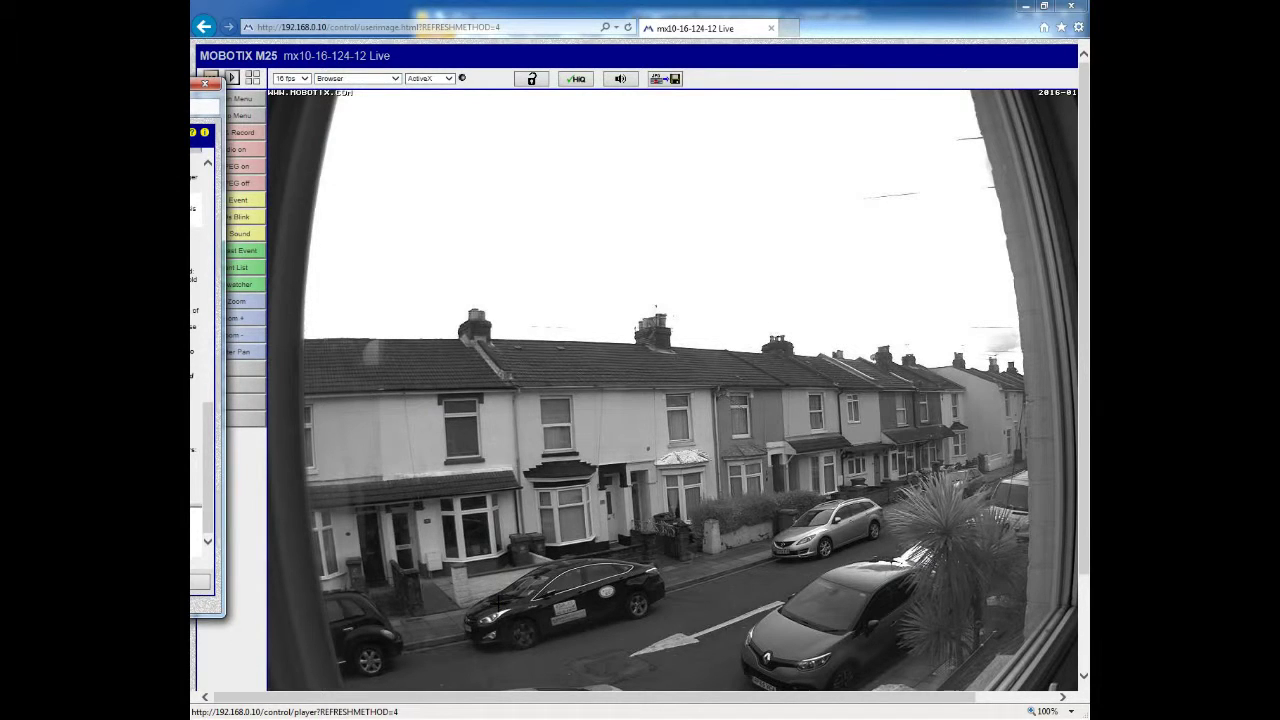
click(499, 603)
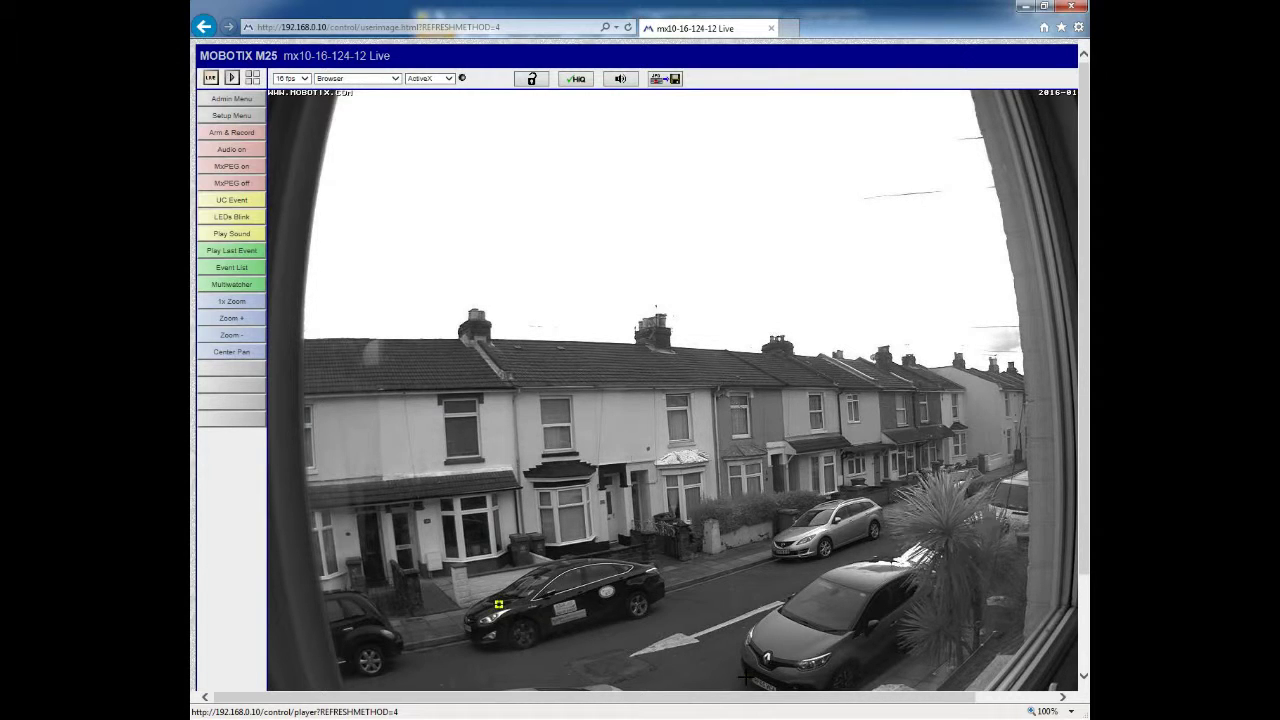
drag(499, 604, 746, 677)
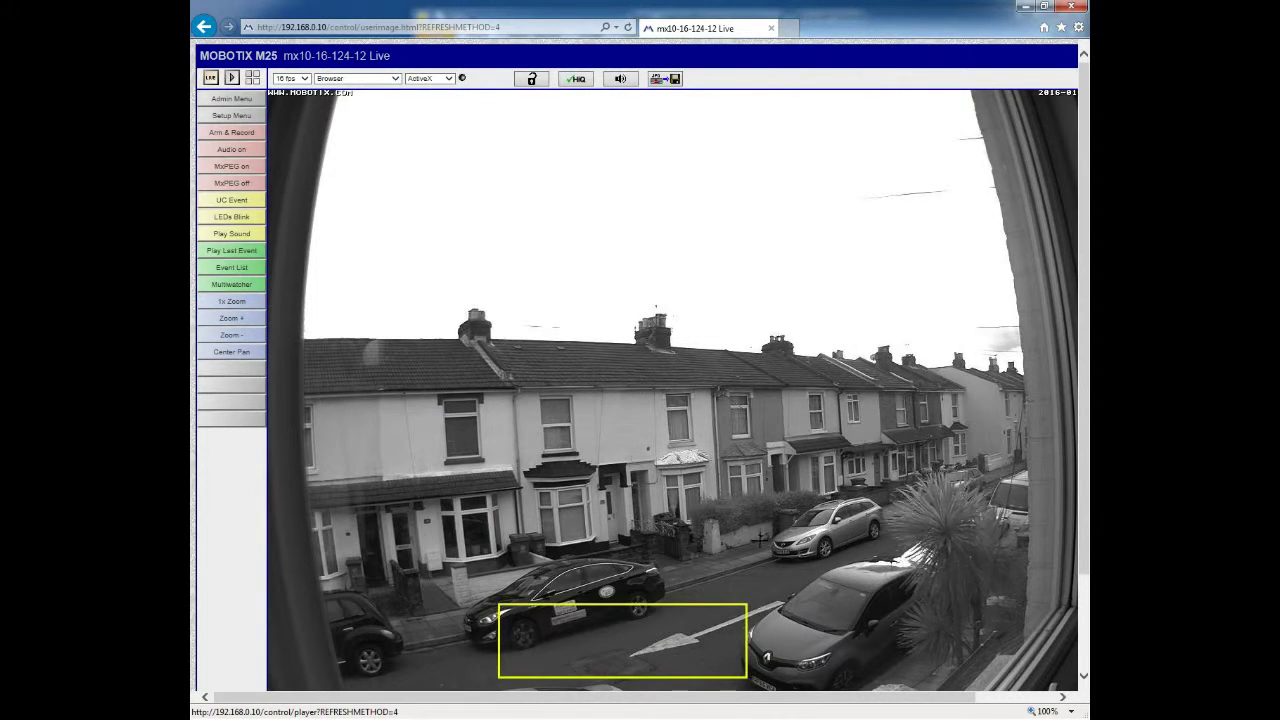
drag(191, 85, 573, 83)
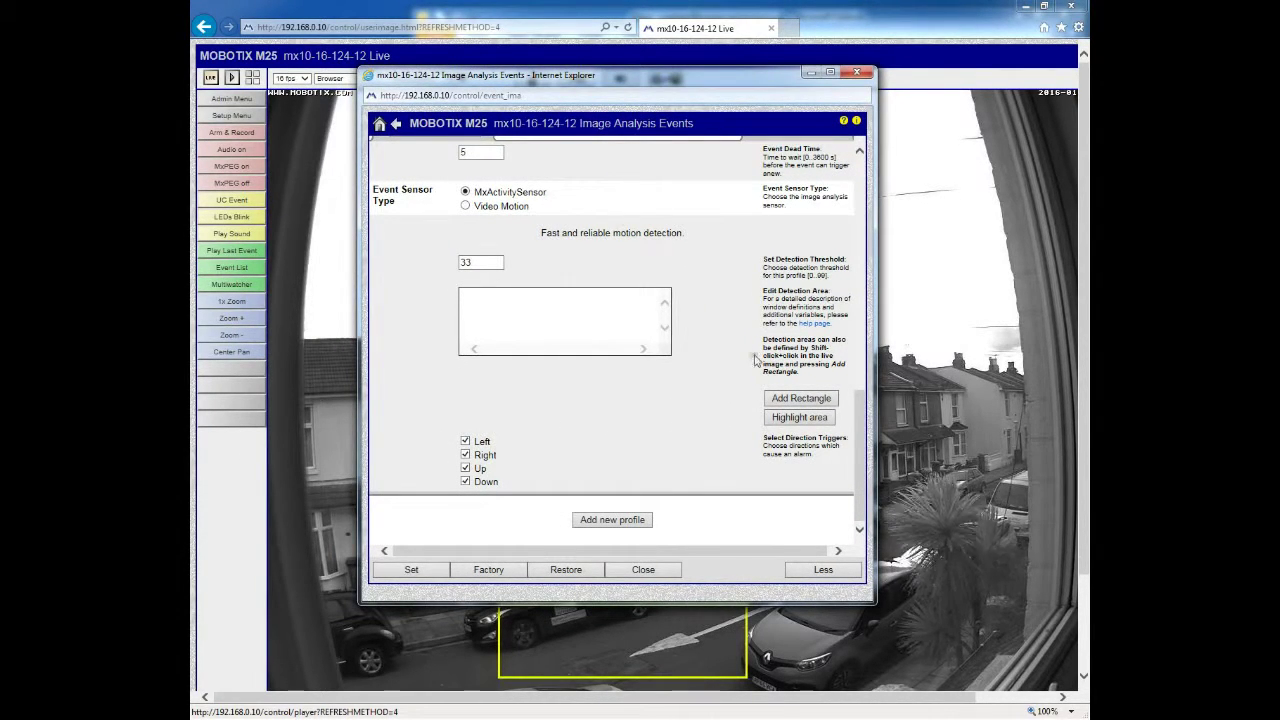
click(801, 404)
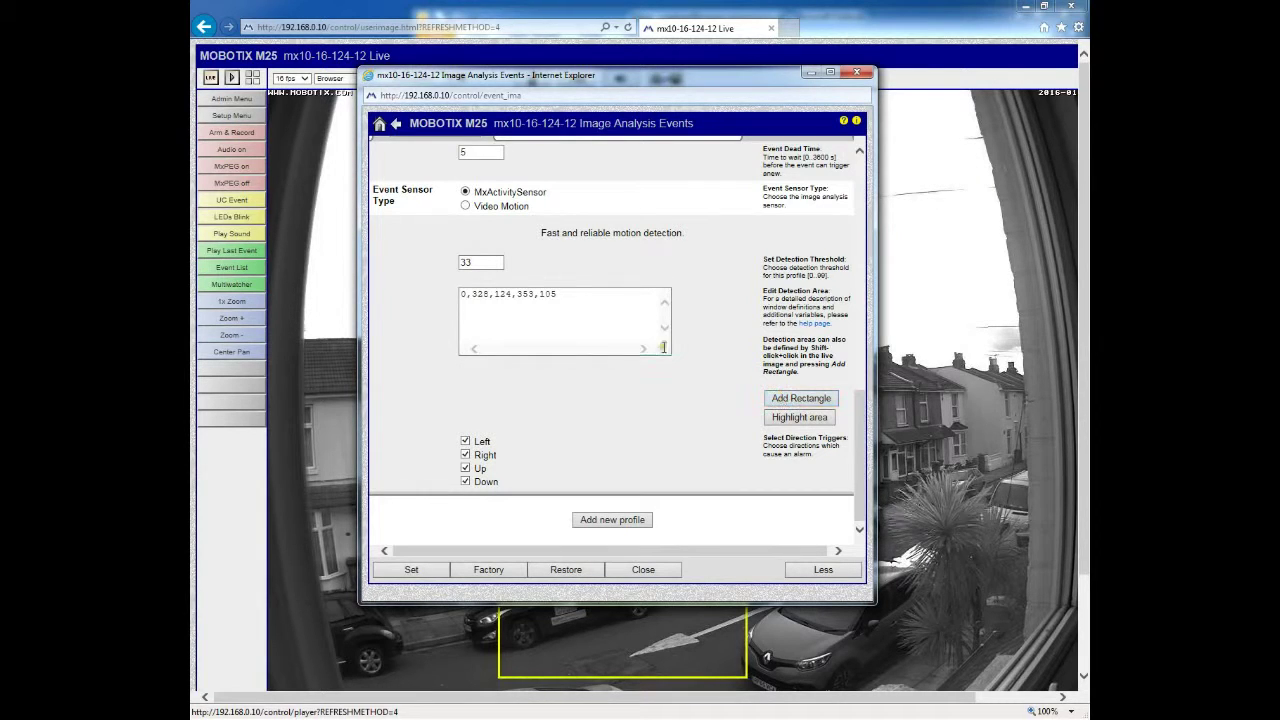
drag(558, 296, 461, 294)
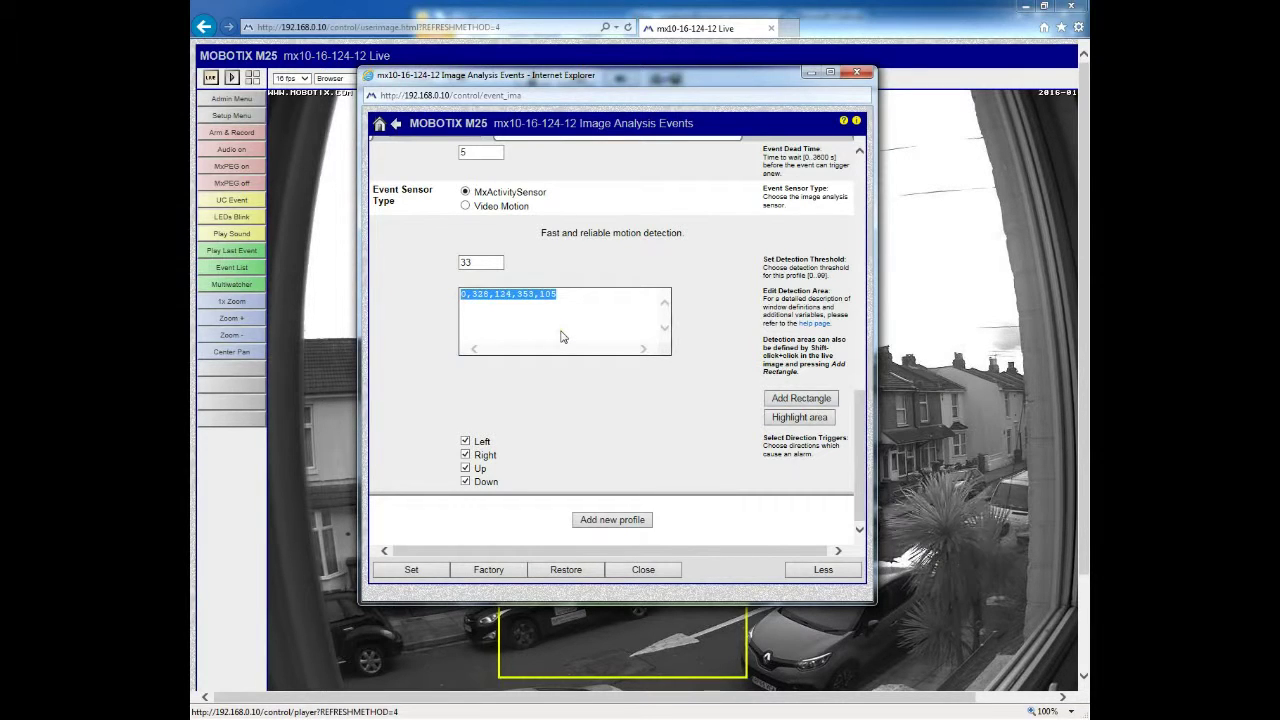
click(411, 569)
Check the TD profile's detection area coordinates and highlight the area in the live image.
drag(748, 80, 760, 15)
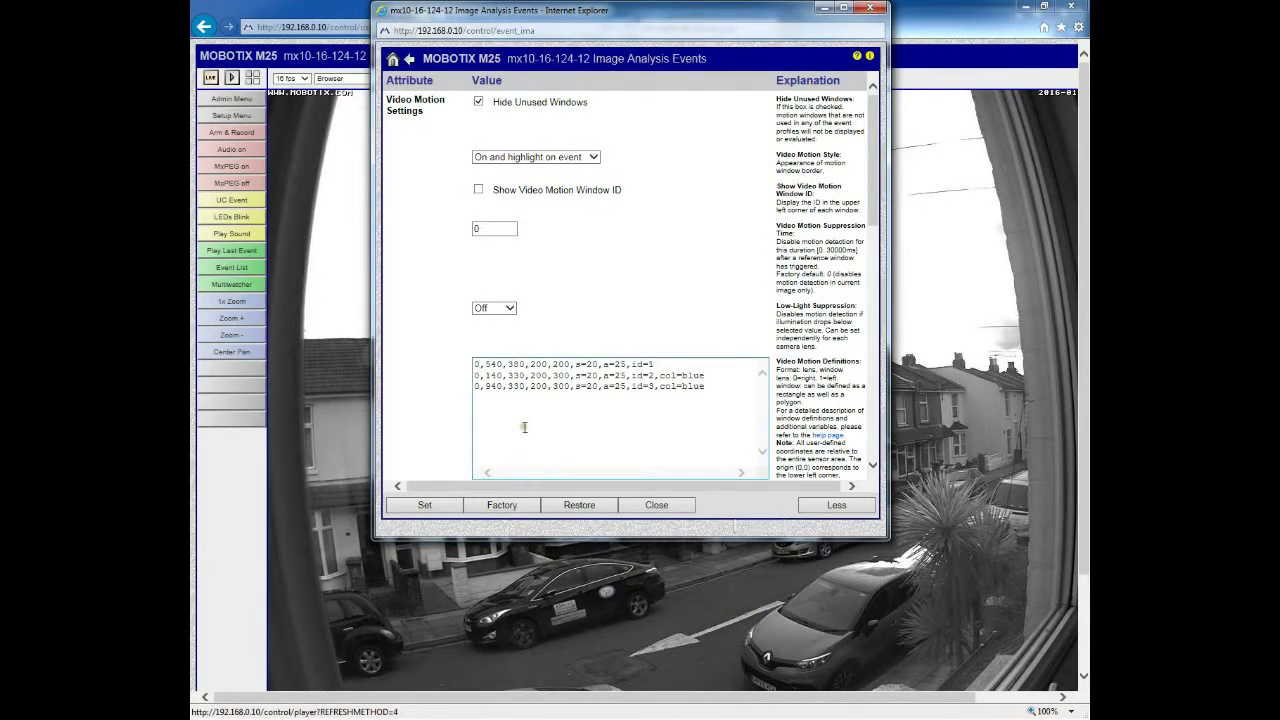
scroll(635, 411, down, 10)
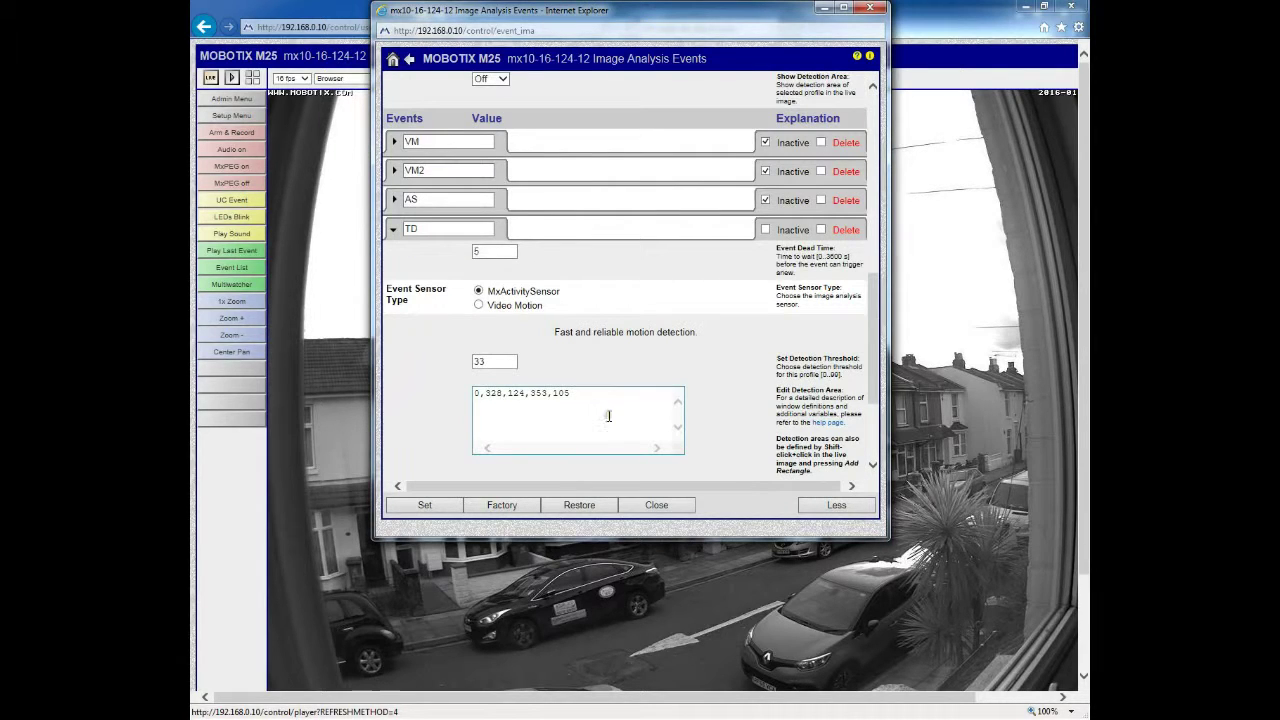
drag(588, 398, 472, 395)
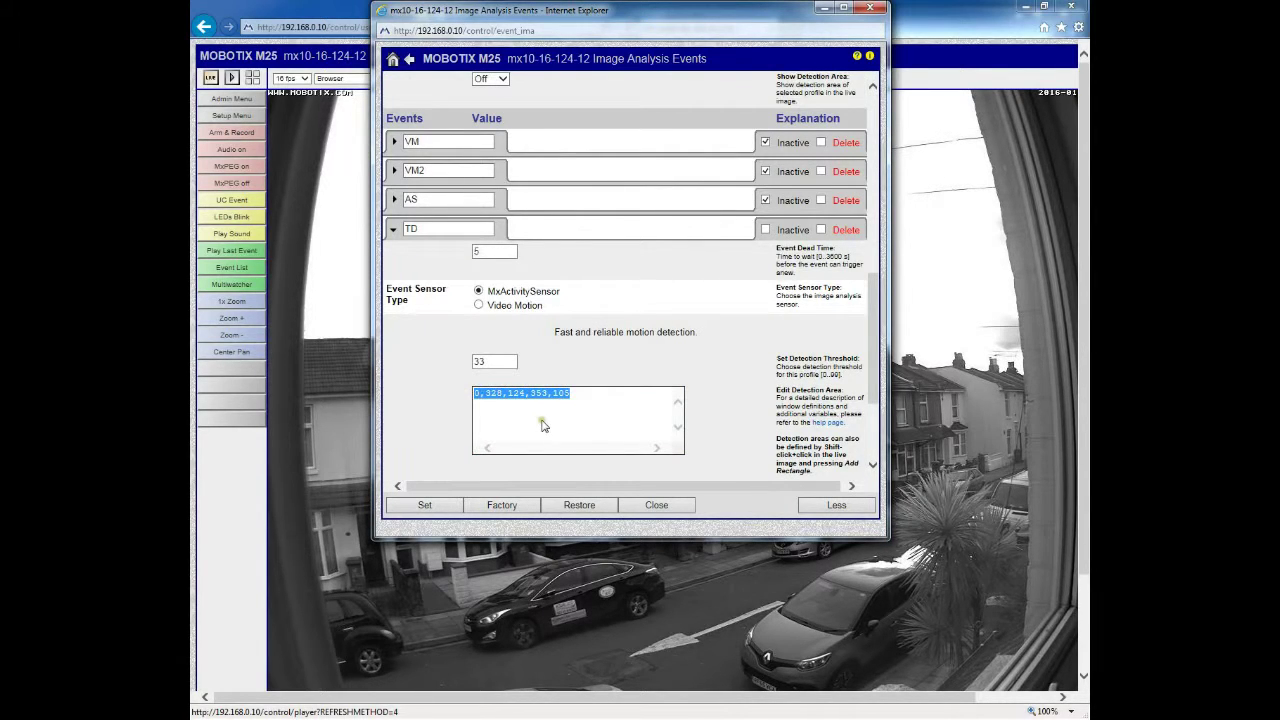
click(541, 425)
scroll(597, 420, down, 3)
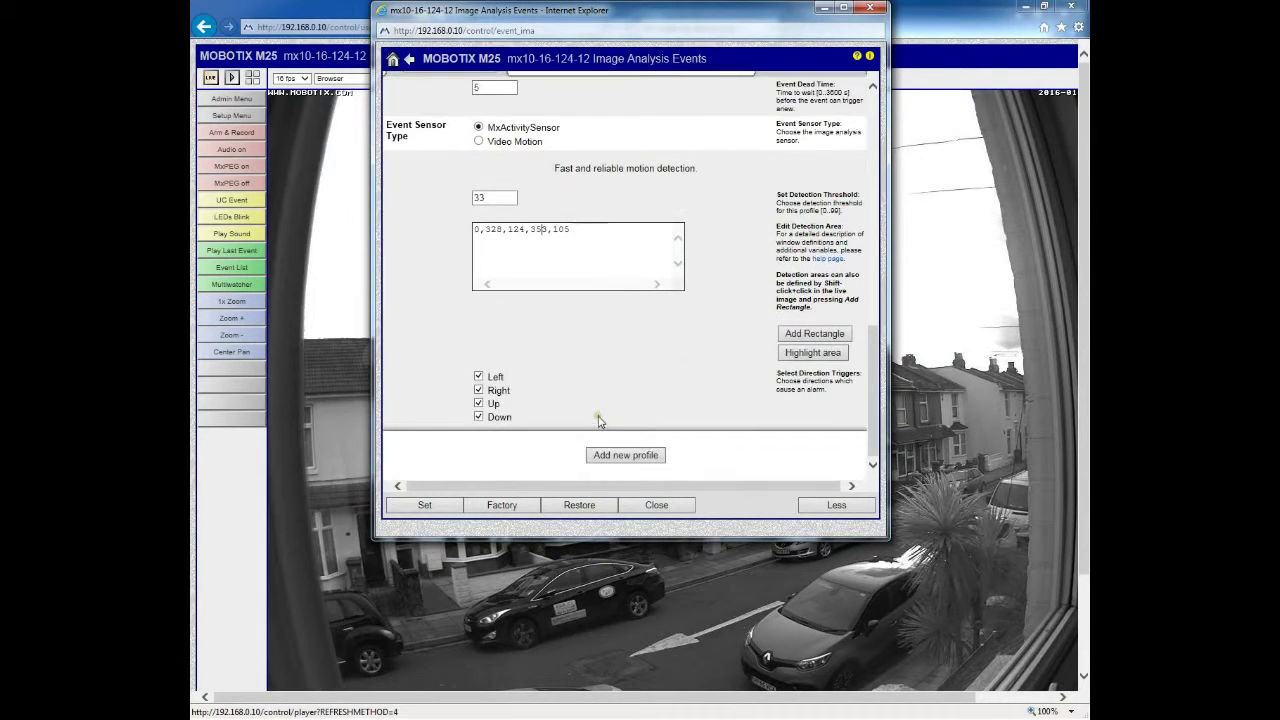
click(805, 355)
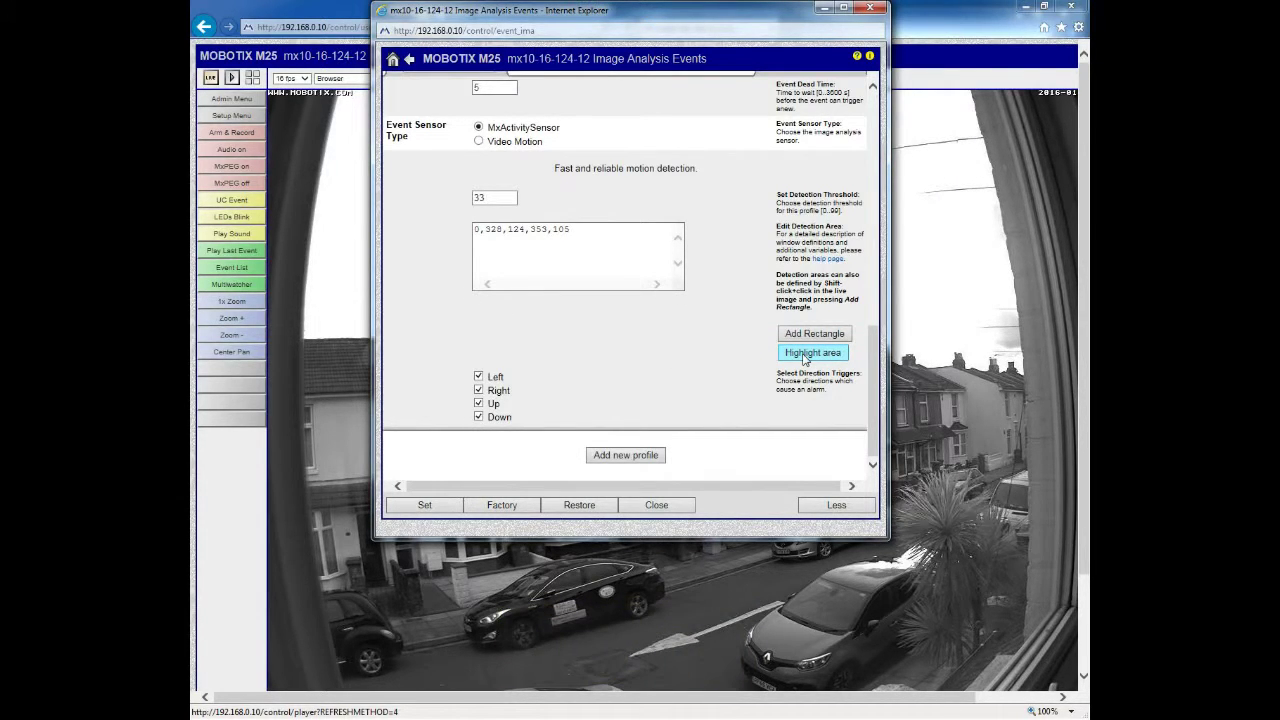
click(805, 355)
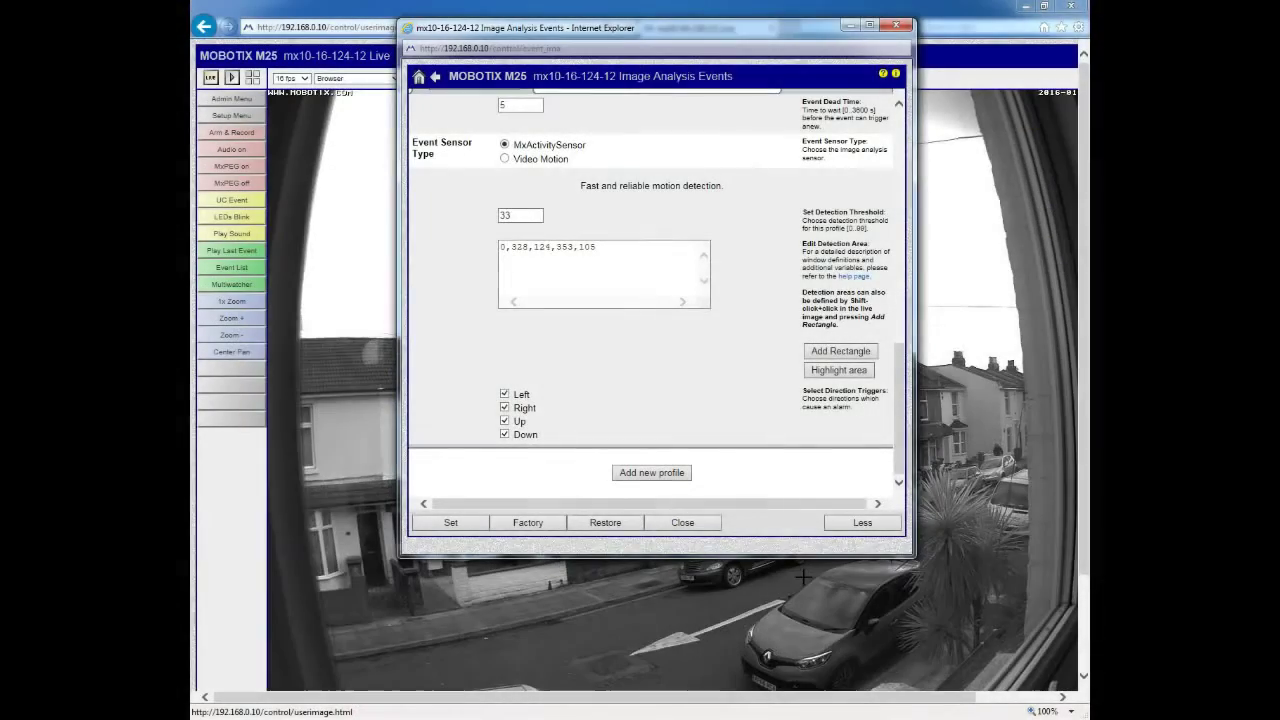
click(838, 370)
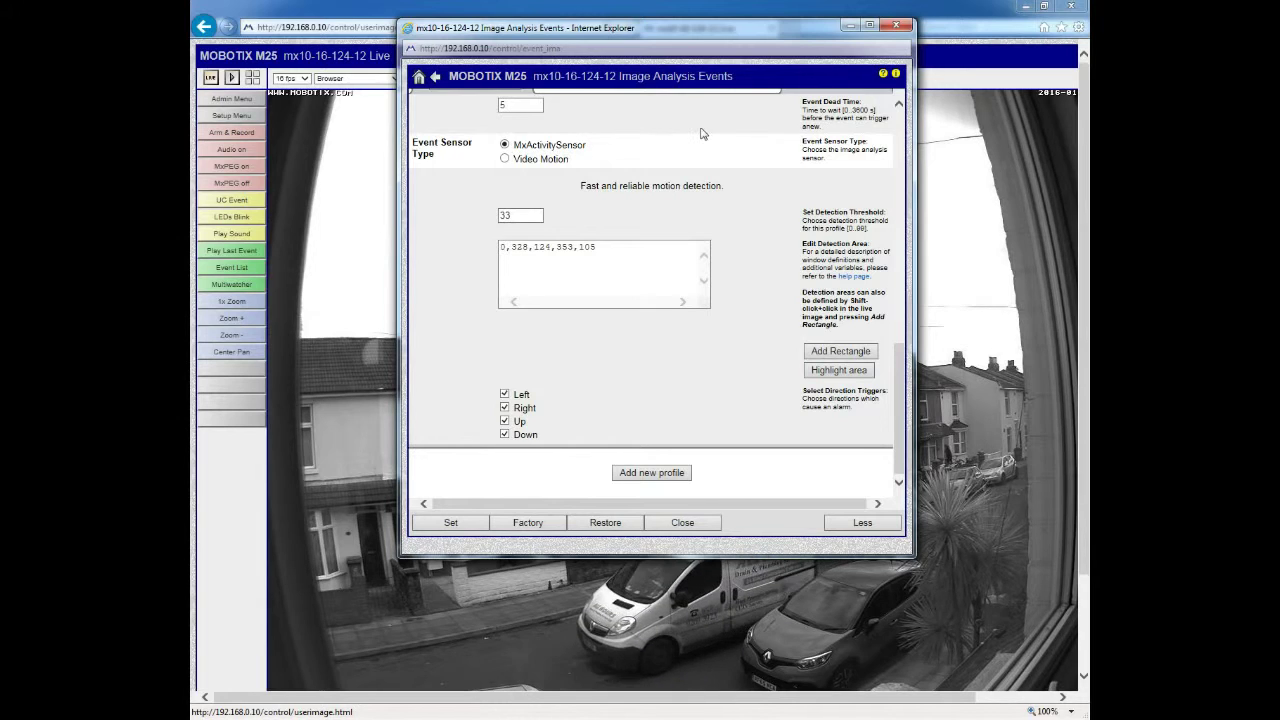
Enable the direction indicator in the MxActivitySensor settings and apply the change.
scroll(703, 140, up, 5)
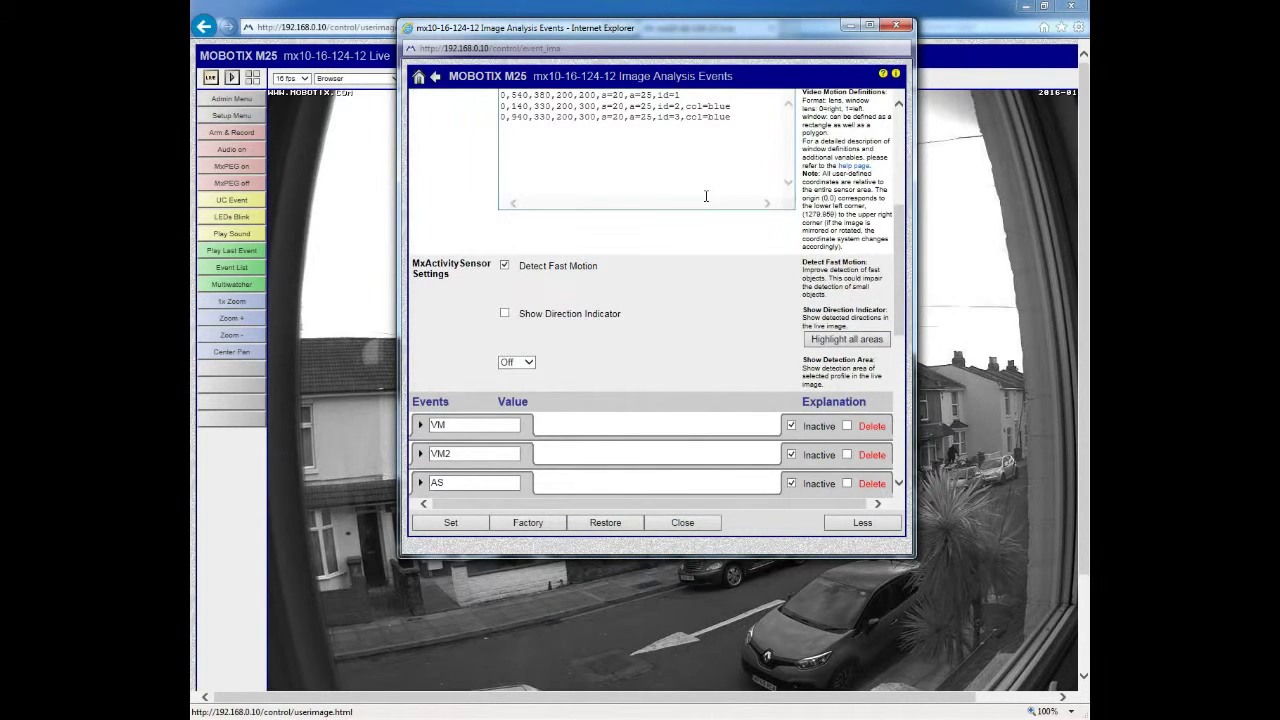
click(504, 313)
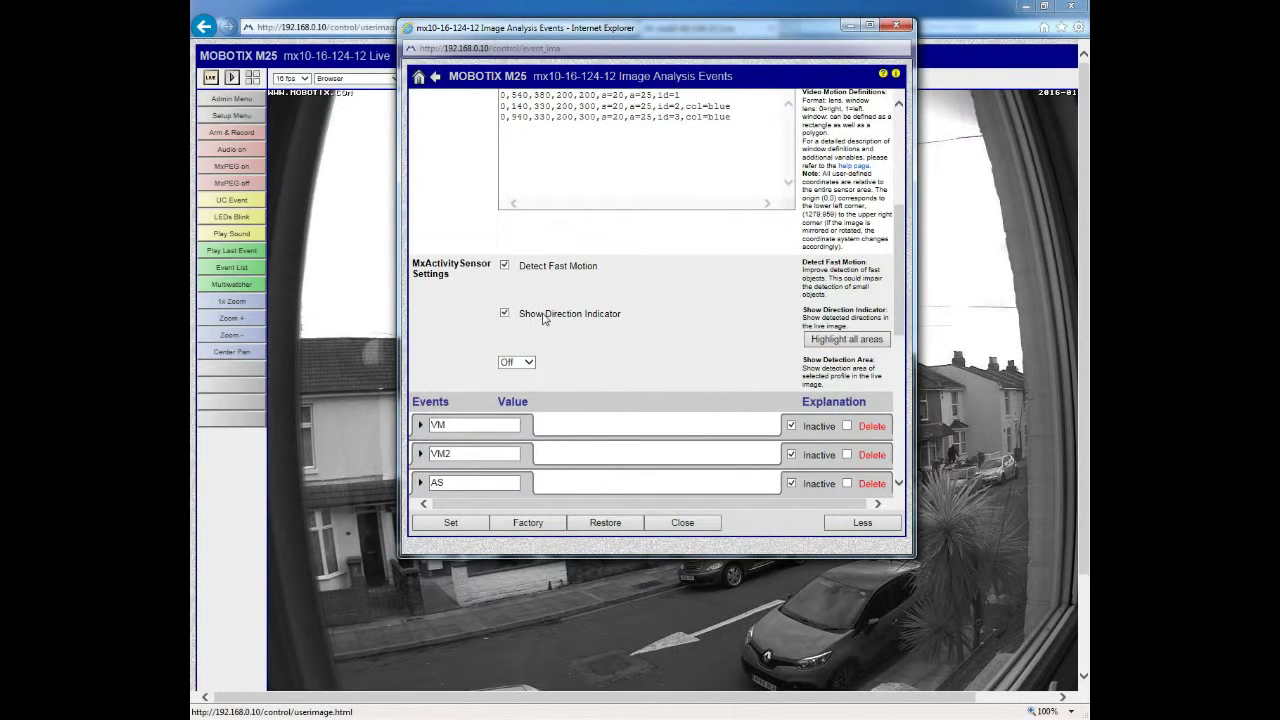
click(469, 524)
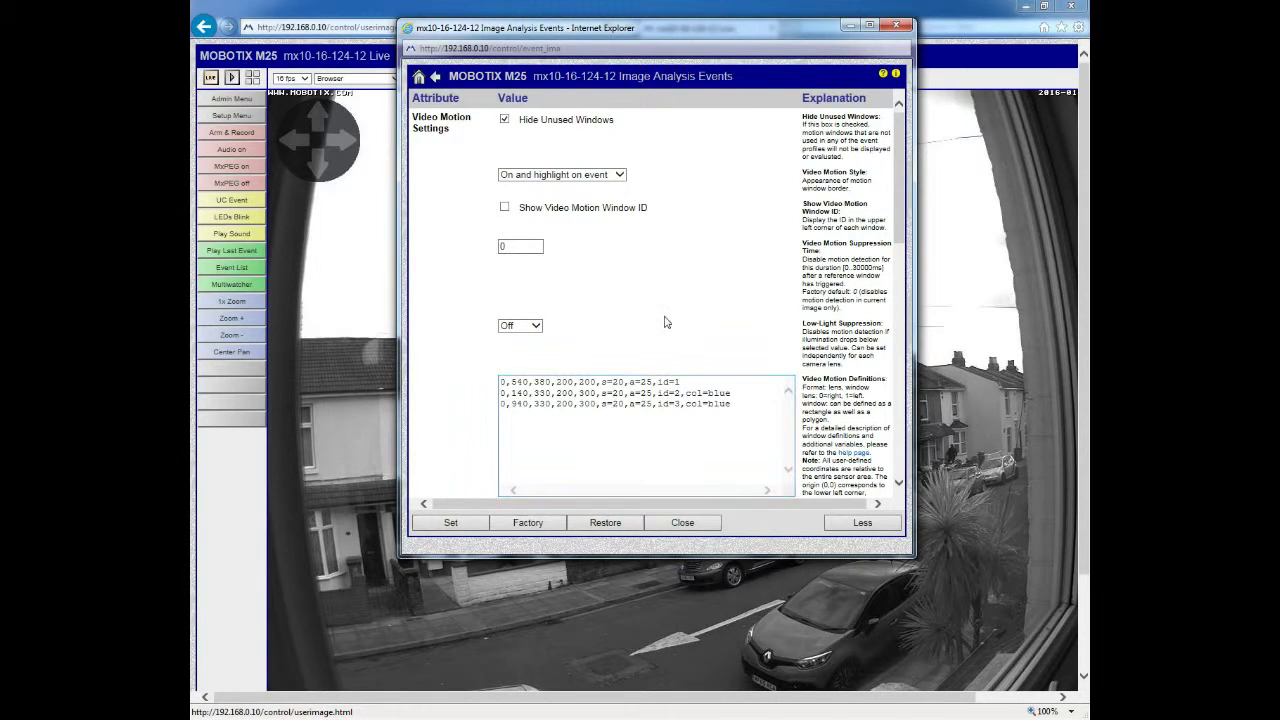
Set the live image to show the detection area of the TD profile and apply the change.
scroll(665, 321, down, 3)
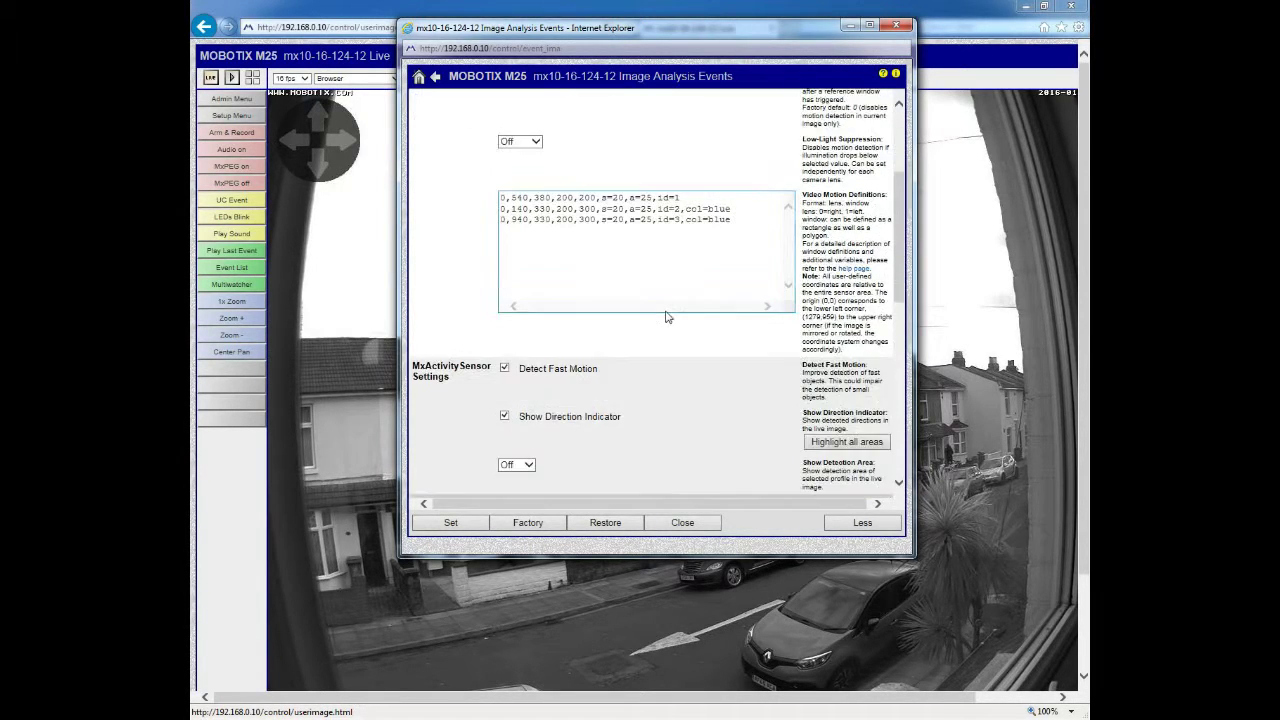
click(522, 405)
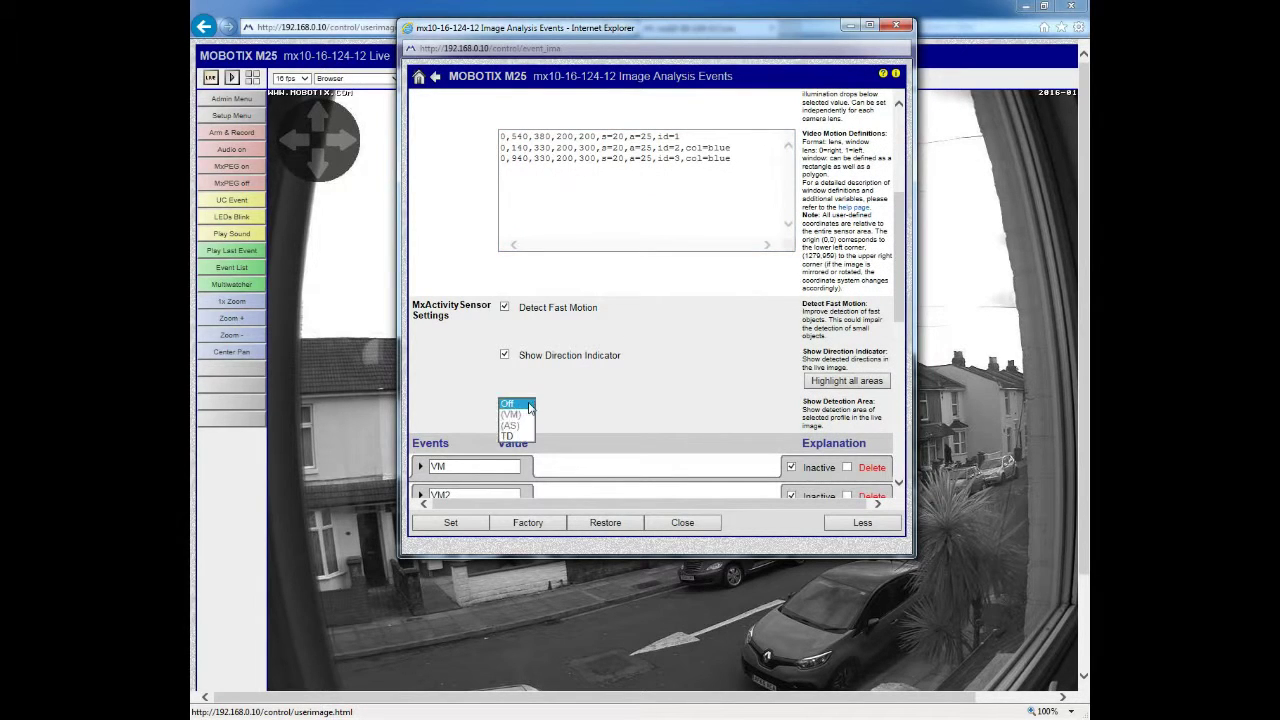
click(521, 441)
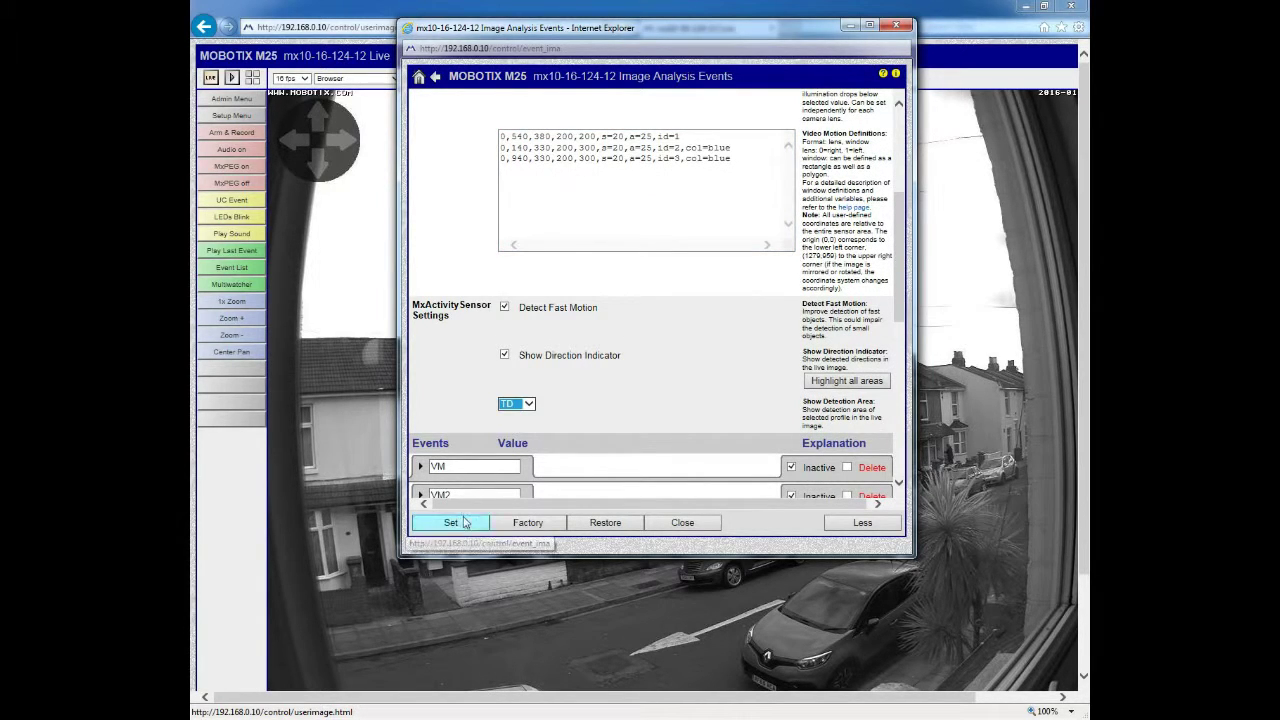
click(470, 522)
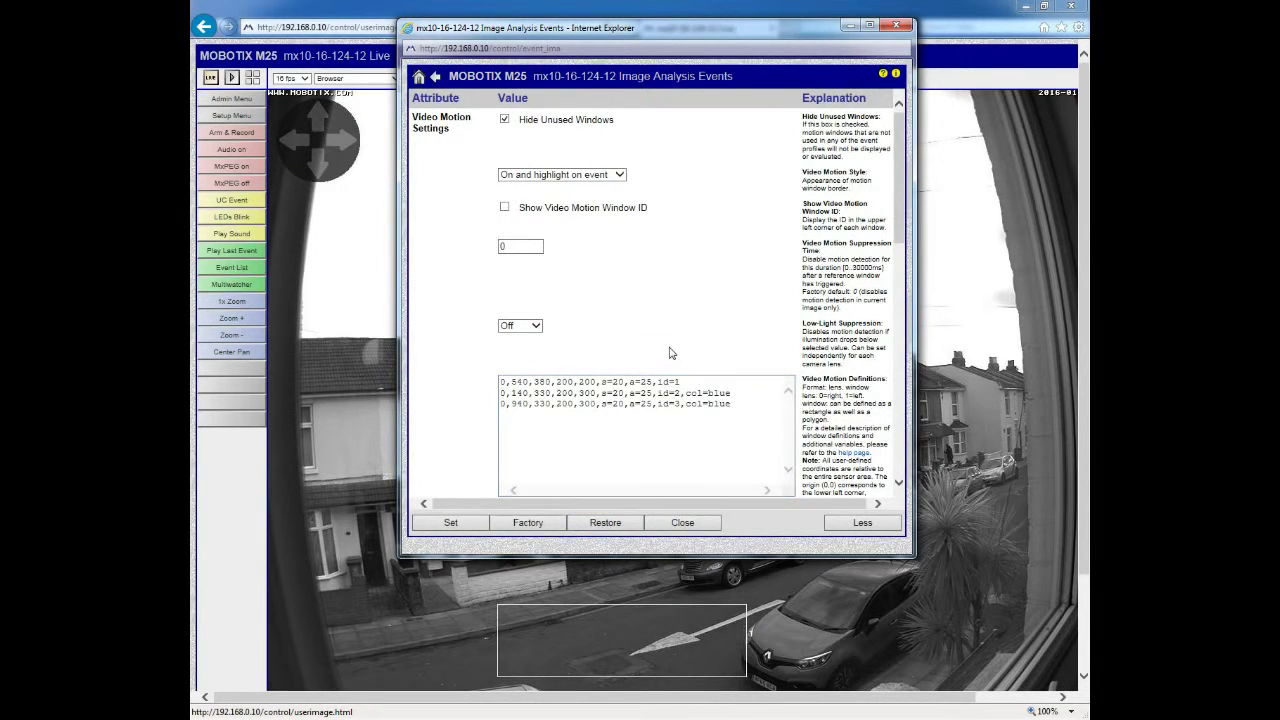
Turn off the Left and Down direction triggers of the TD profile, leaving Right and Up enabled, and apply the change.
scroll(672, 352, down, 5)
click(848, 383)
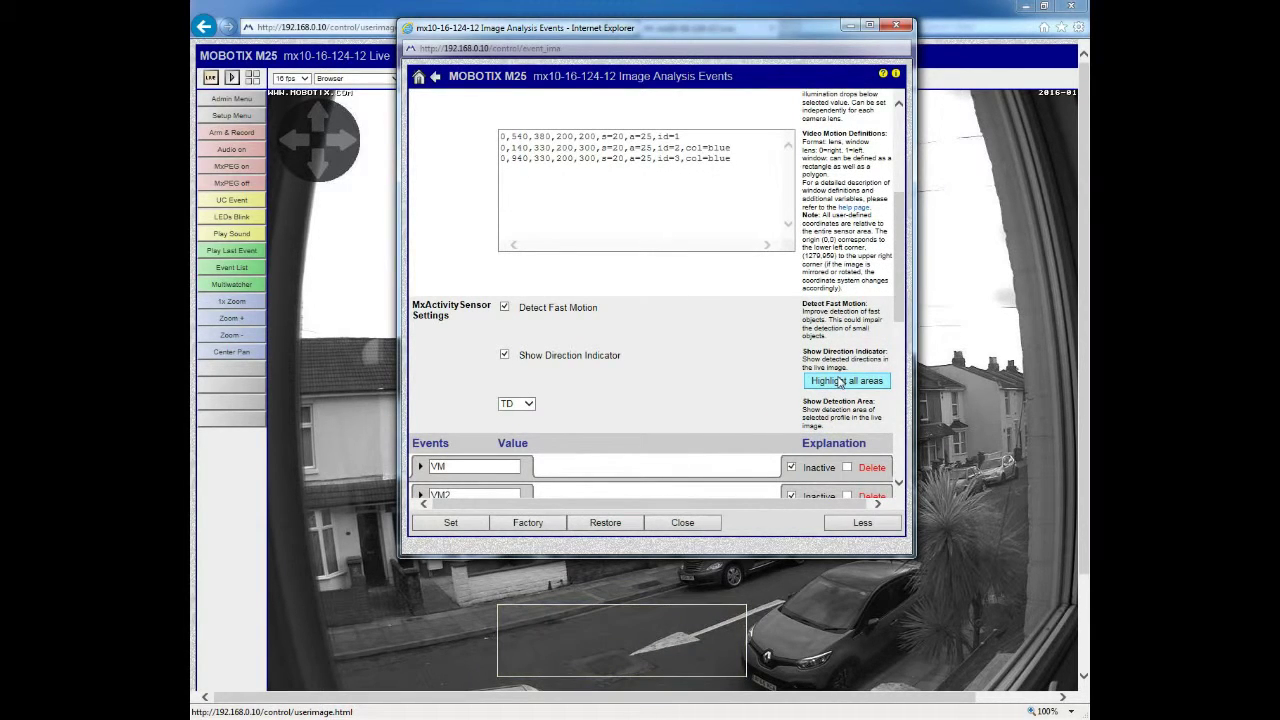
scroll(710, 342, down, 3)
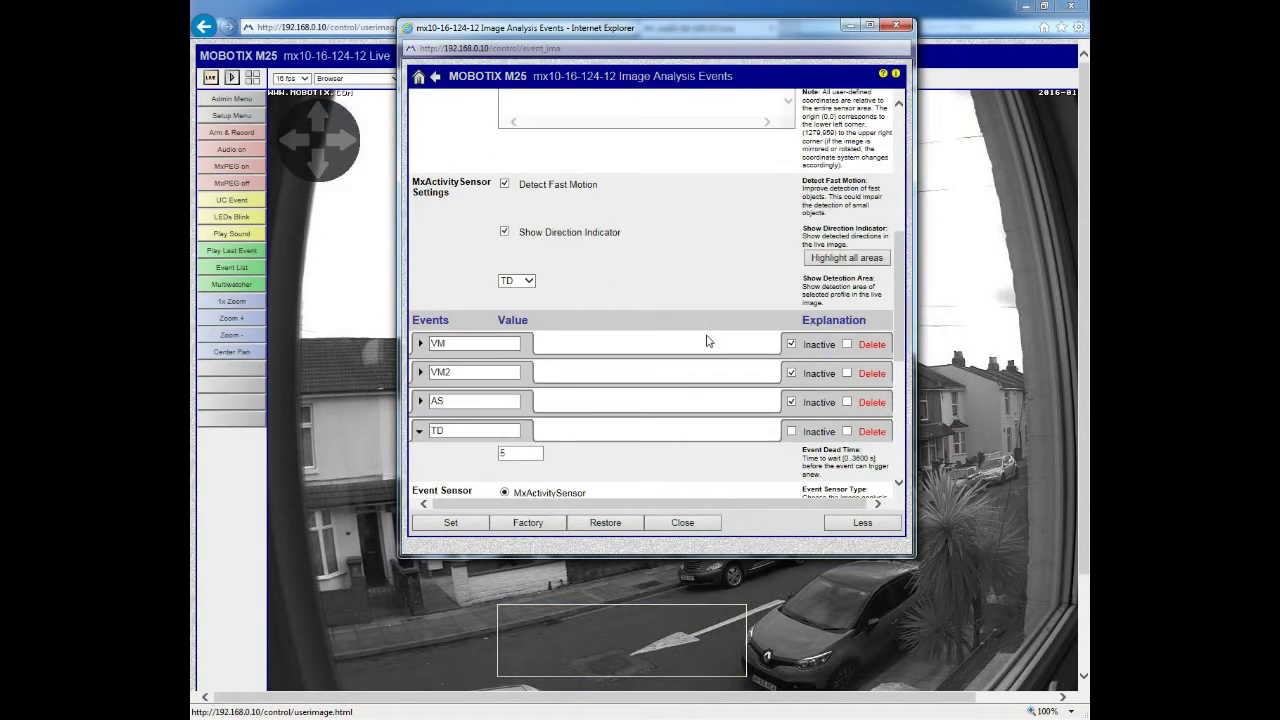
scroll(707, 338, down, 8)
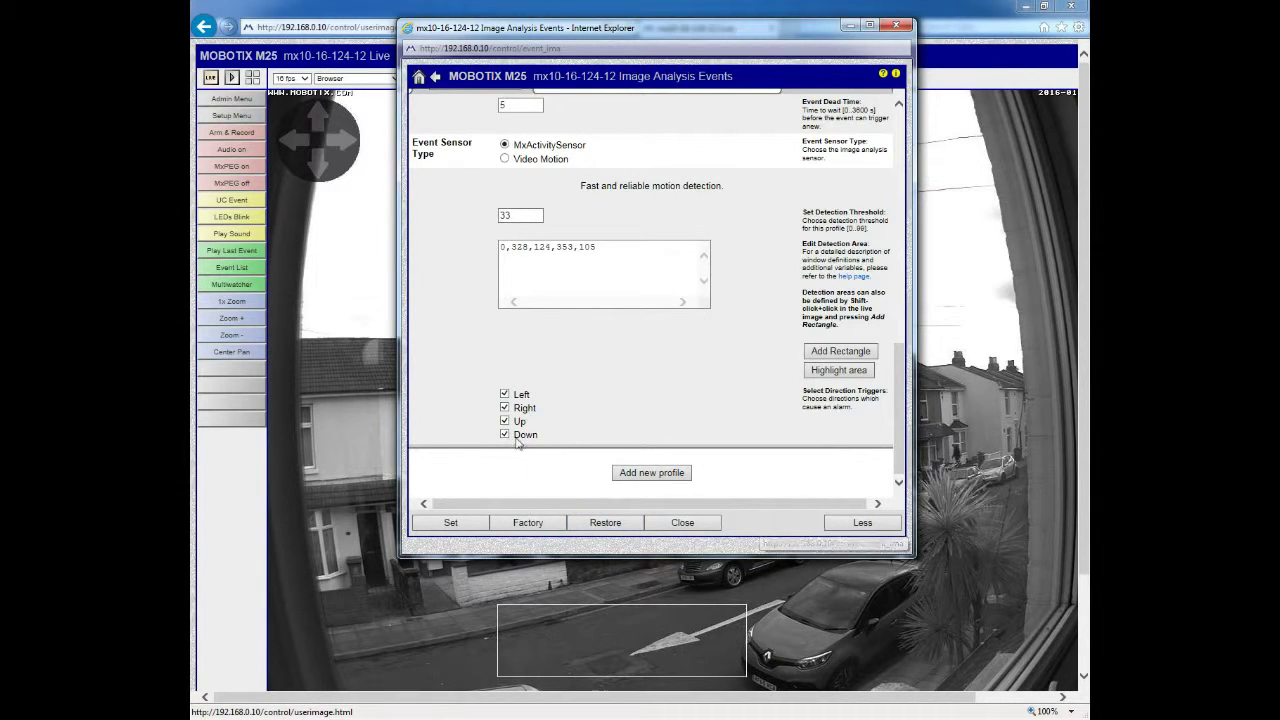
click(504, 394)
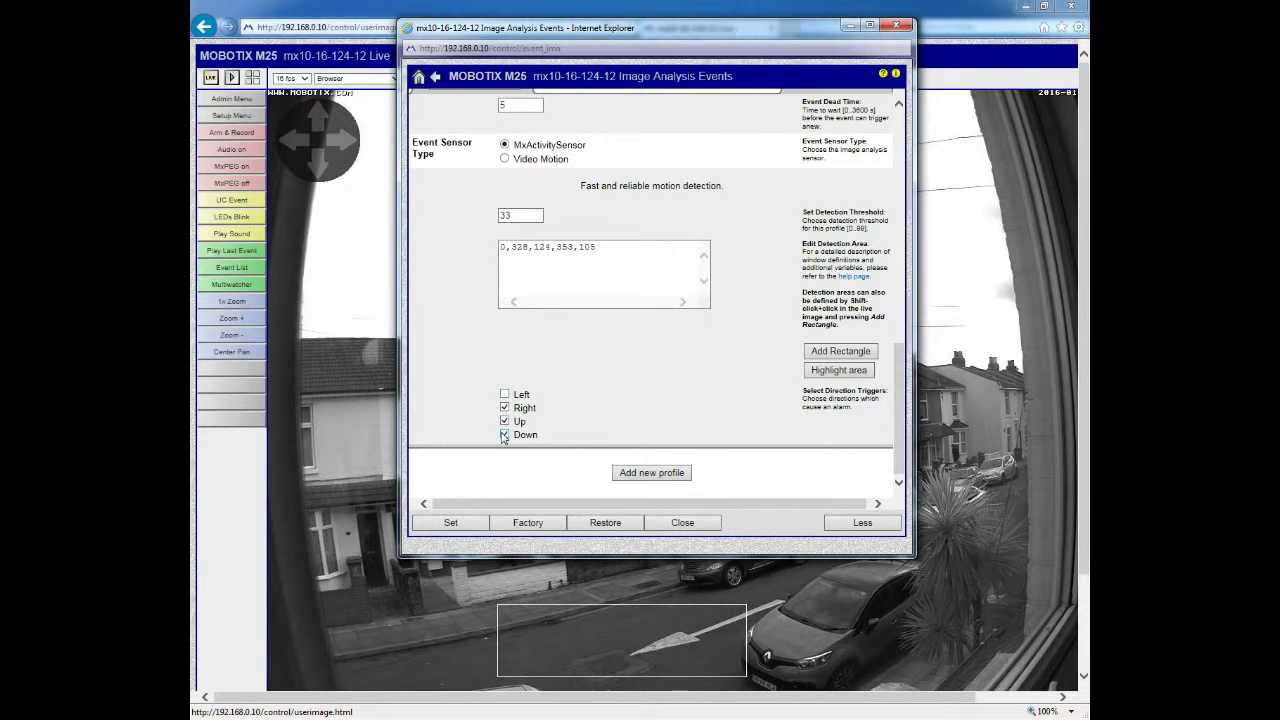
click(504, 434)
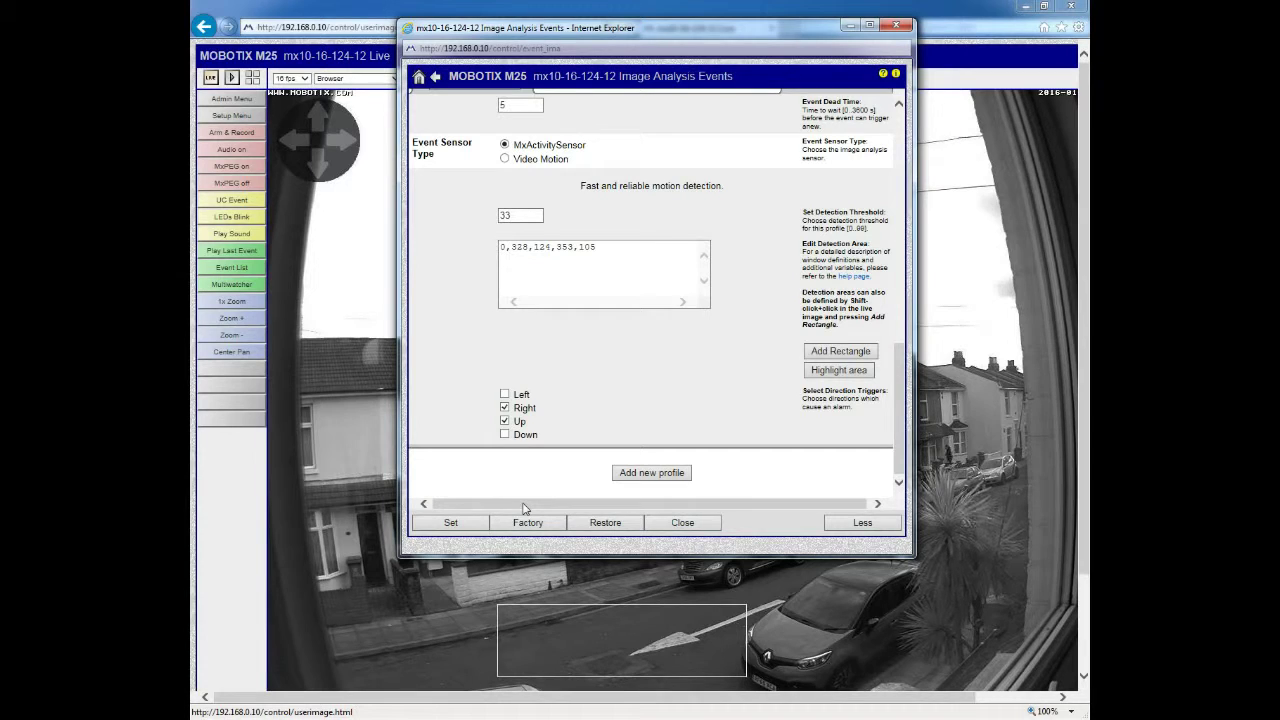
click(472, 526)
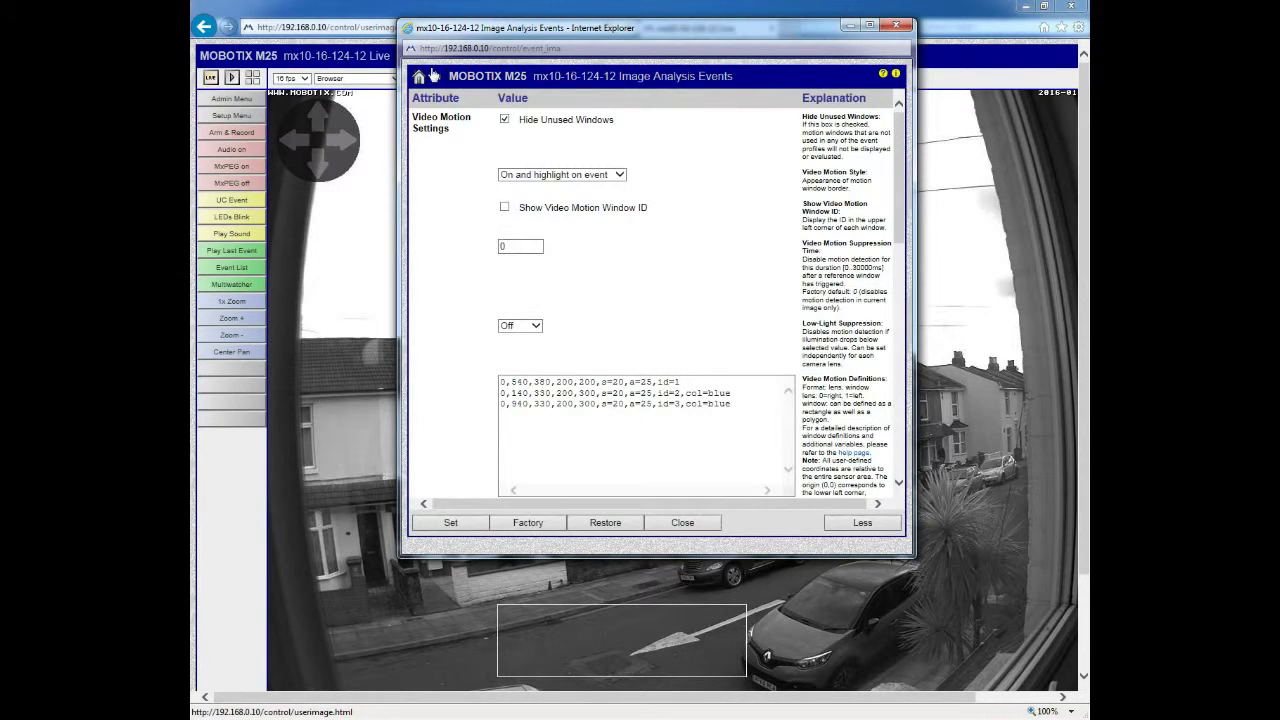
Return to the setup overview and open the Recording settings at the storage options for starting a recording.
click(435, 79)
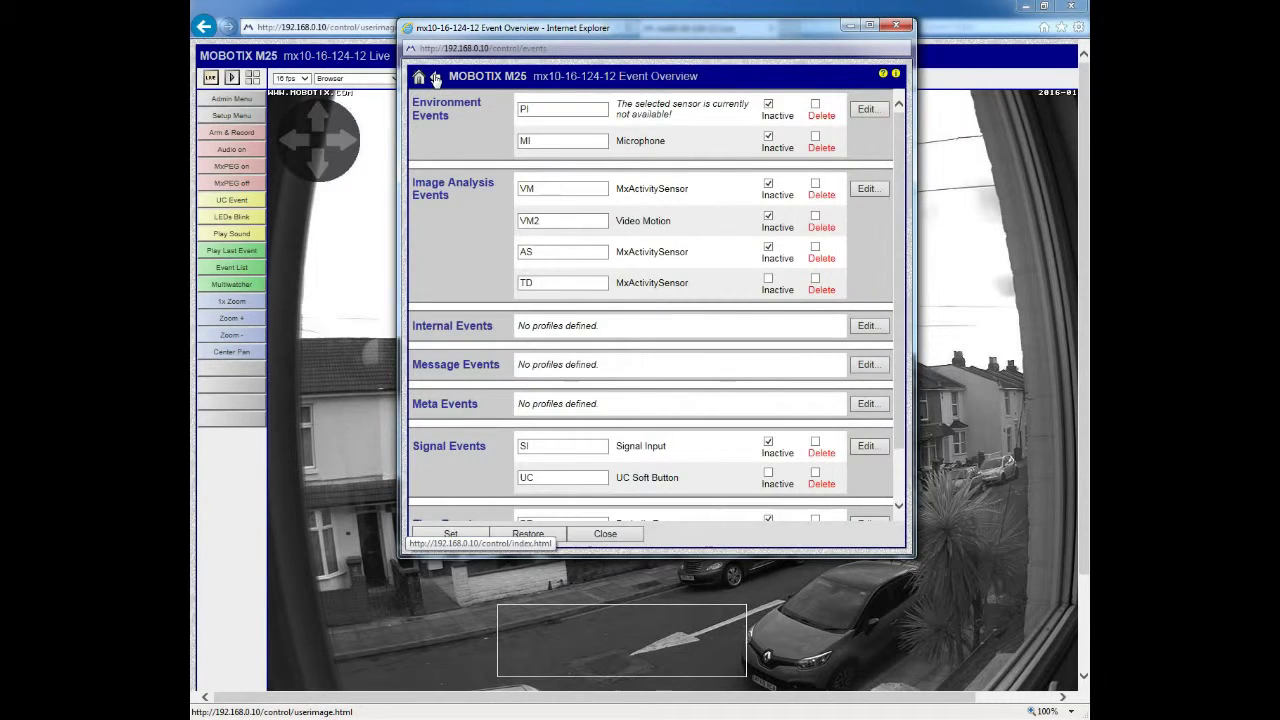
click(435, 79)
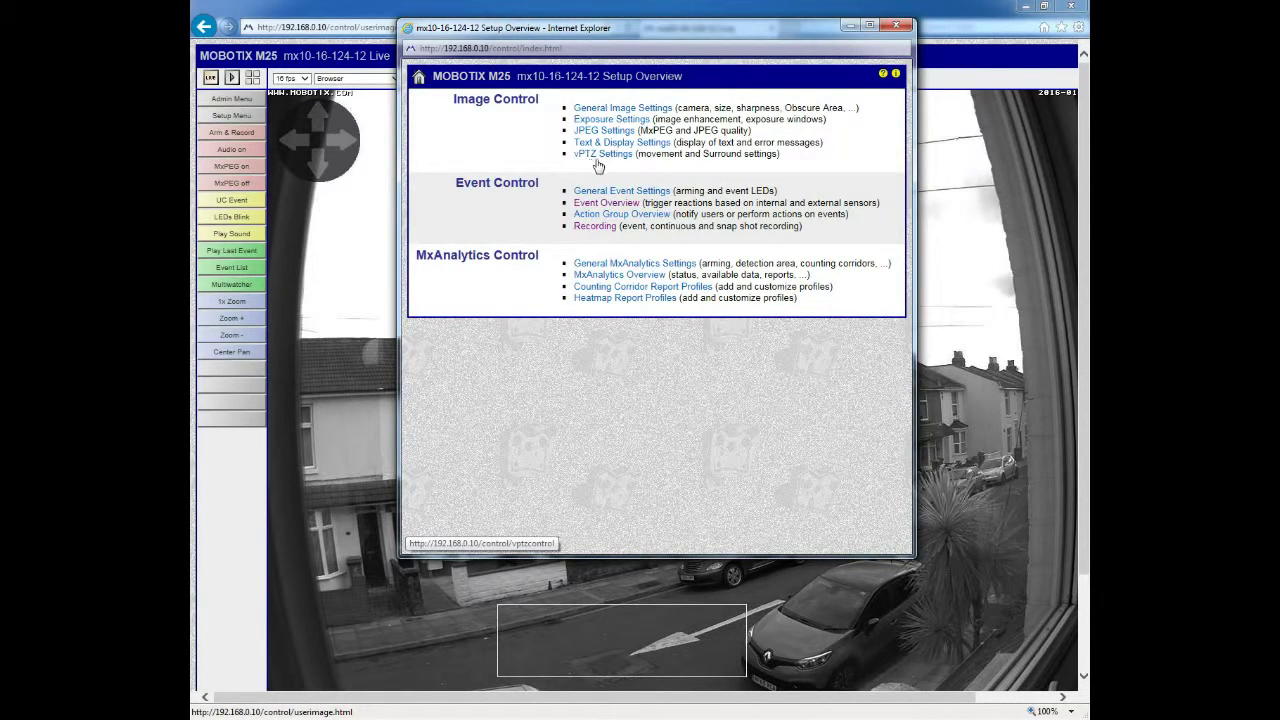
click(594, 230)
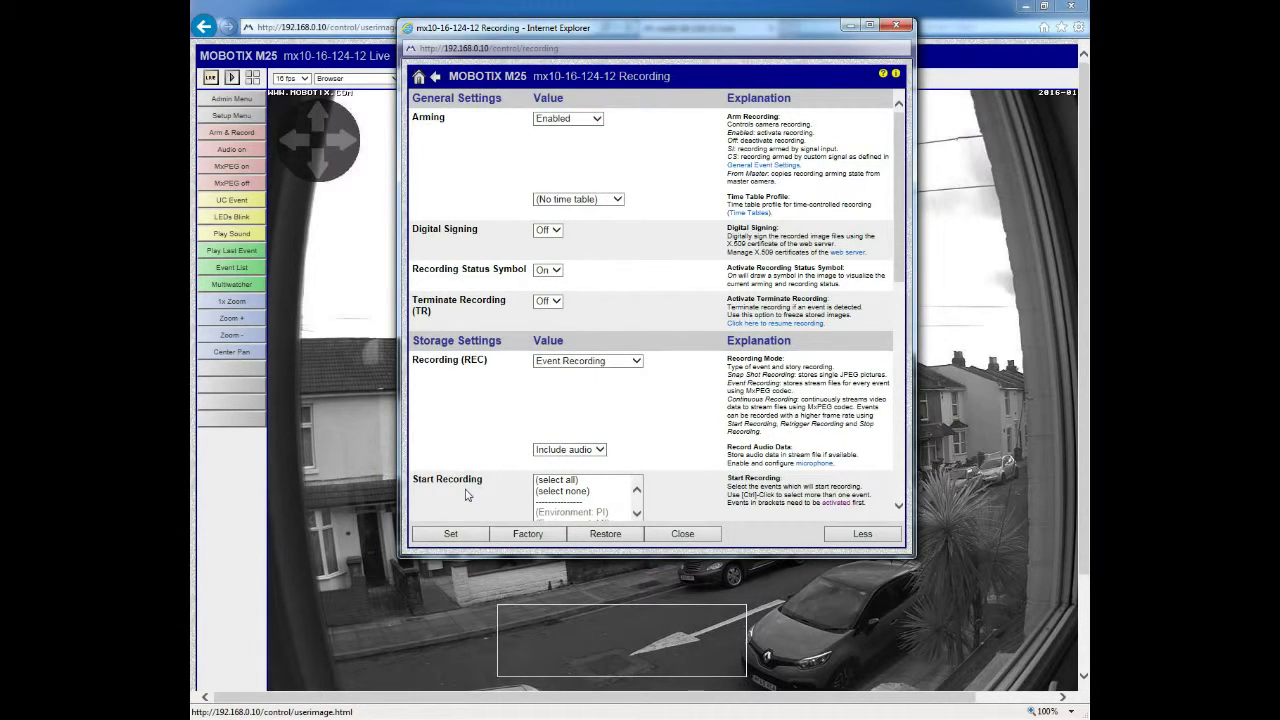
scroll(466, 482, down, 3)
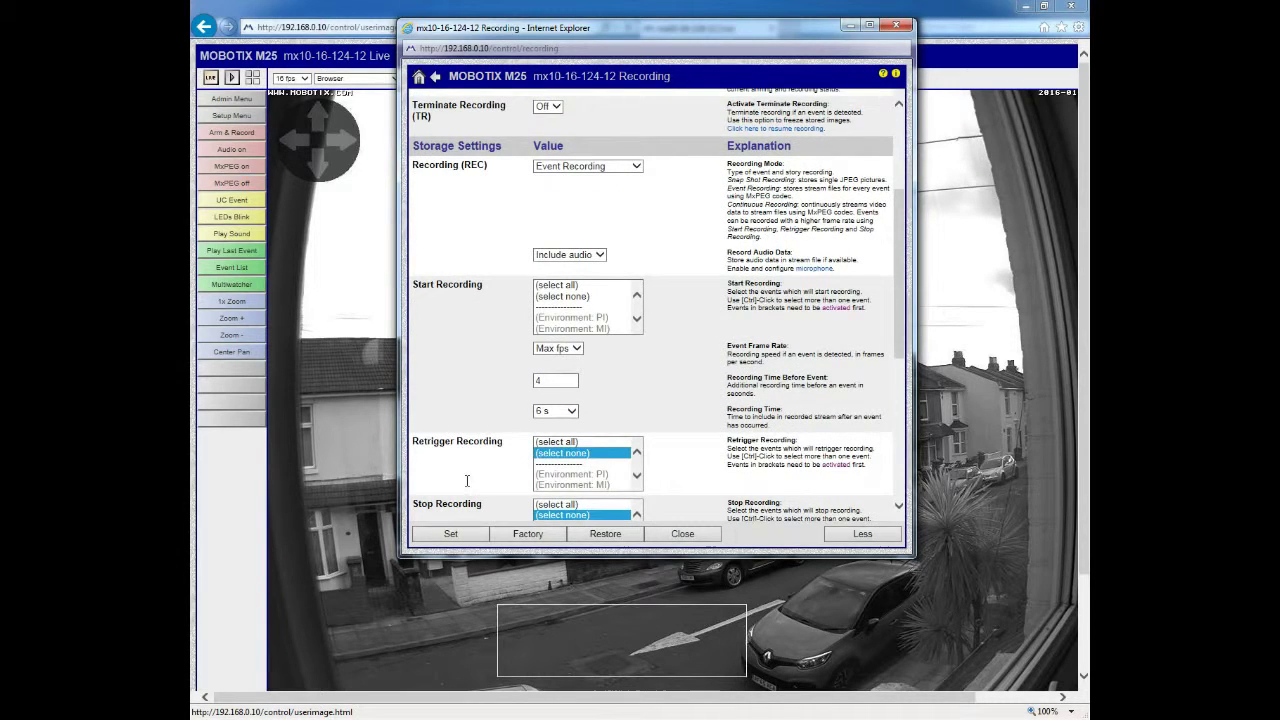
scroll(462, 391, down, 1)
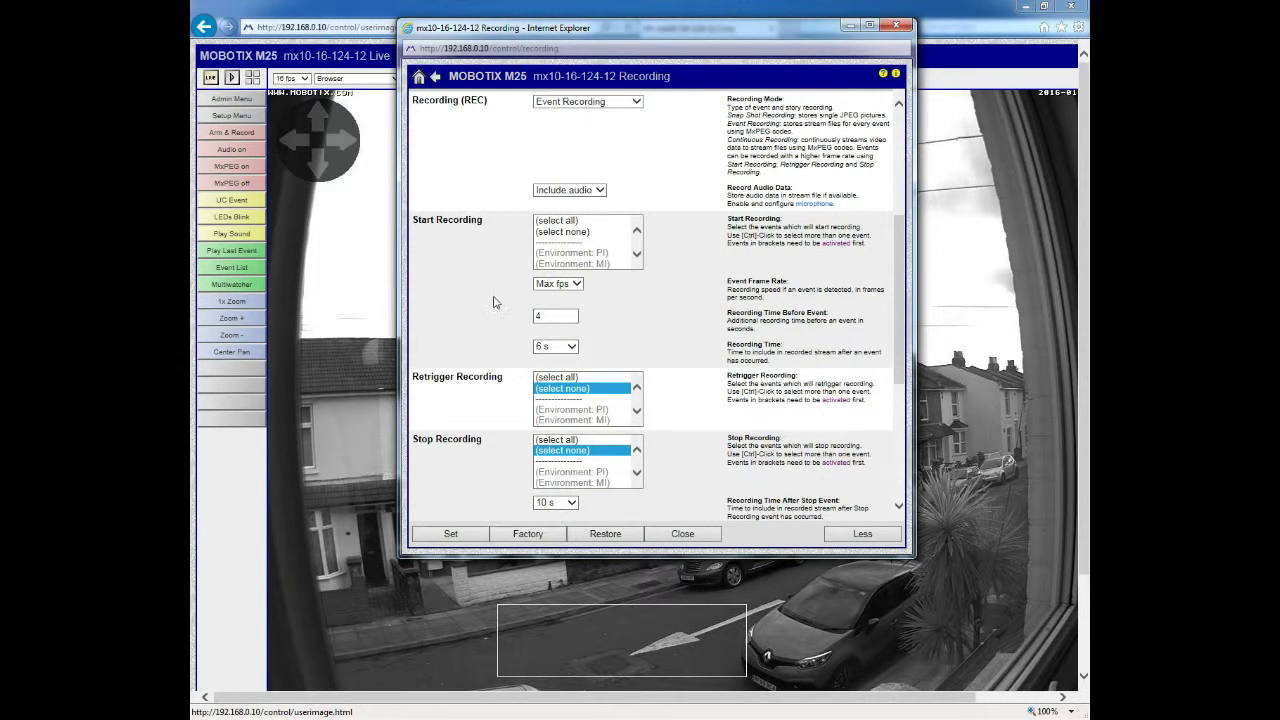
Select the Image Analysis TD event as the event that starts recording.
click(637, 256)
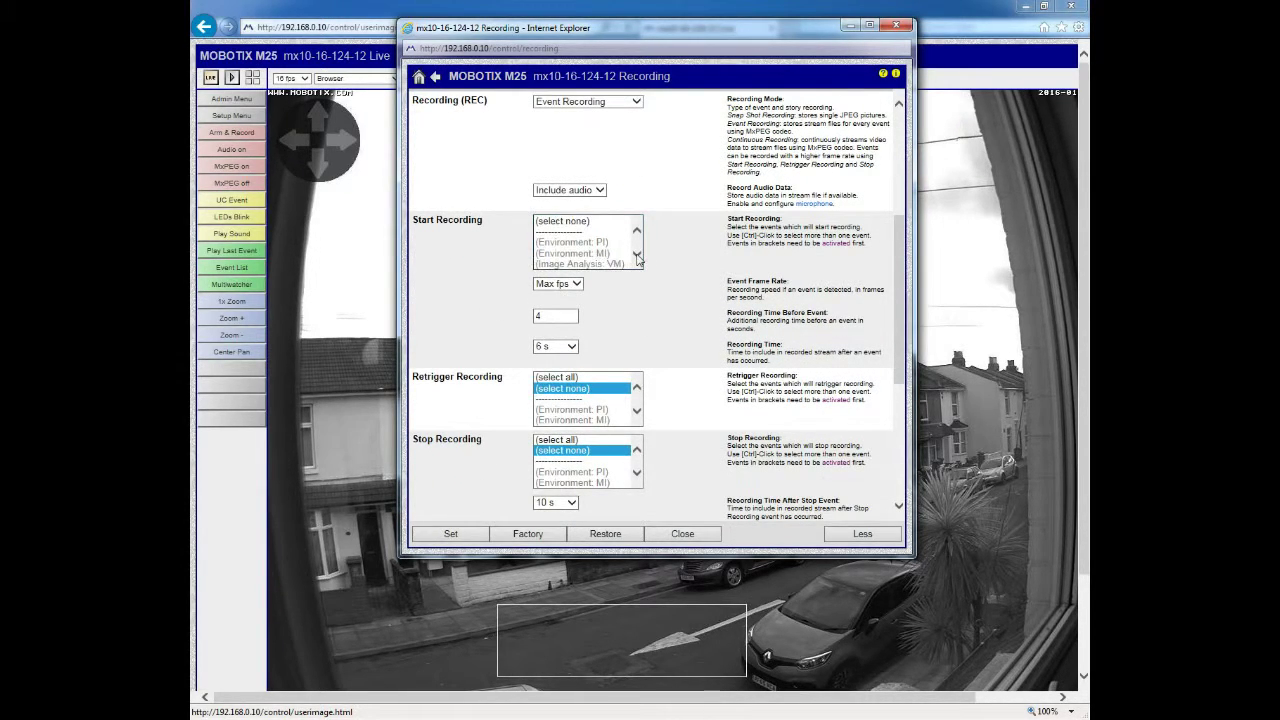
click(637, 256)
click(619, 254)
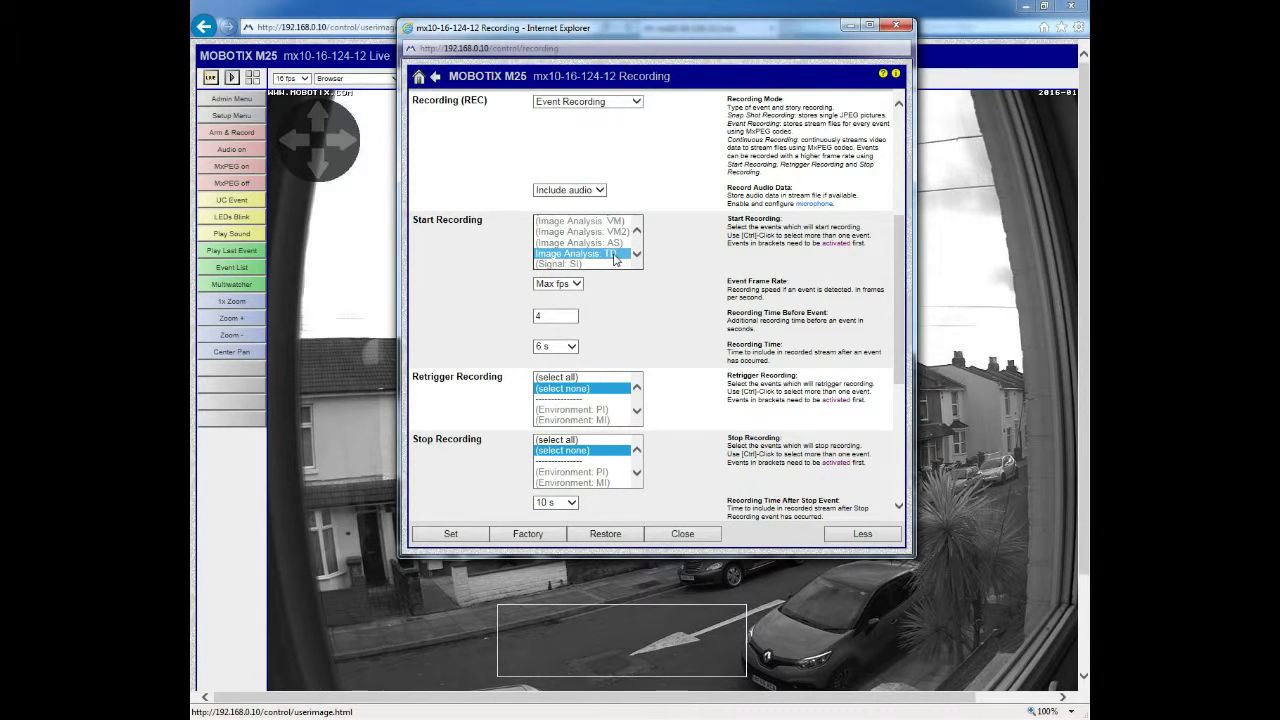
ctrl+click(617, 256)
ctrl+click(618, 256)
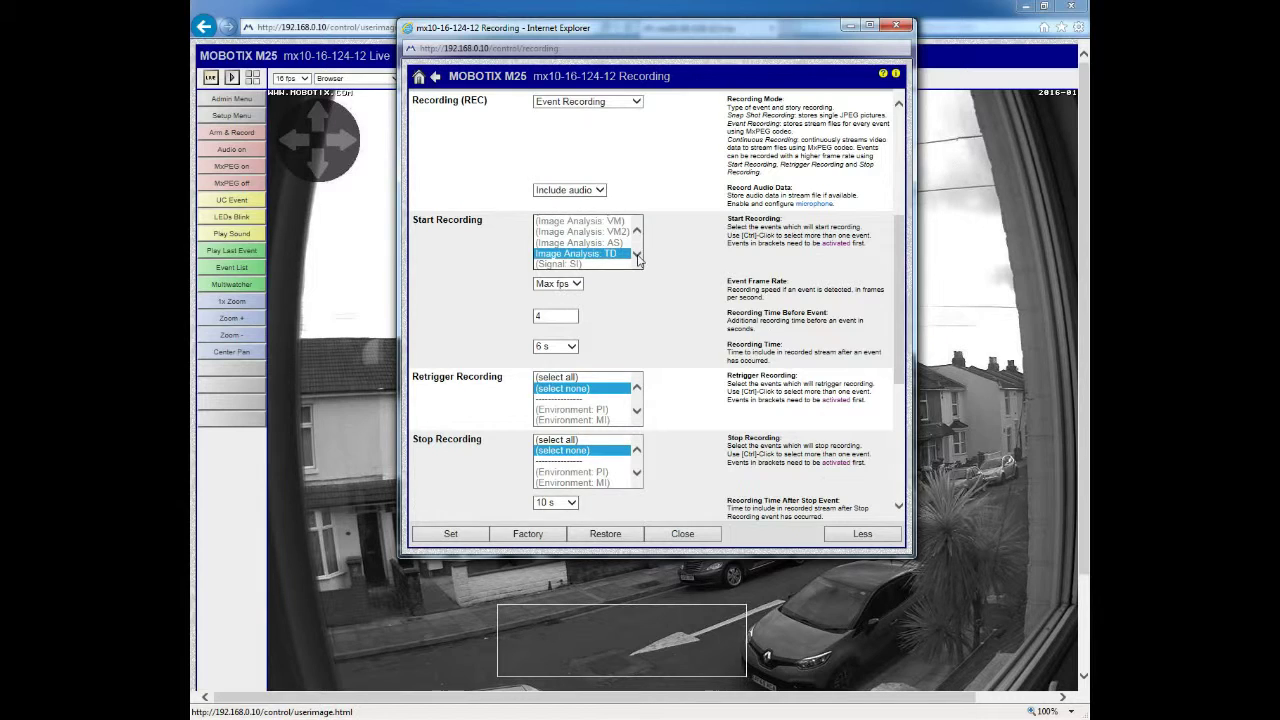
Select all events as triggers for starting a recording and choose Max fps as the event frame rate.
click(637, 231)
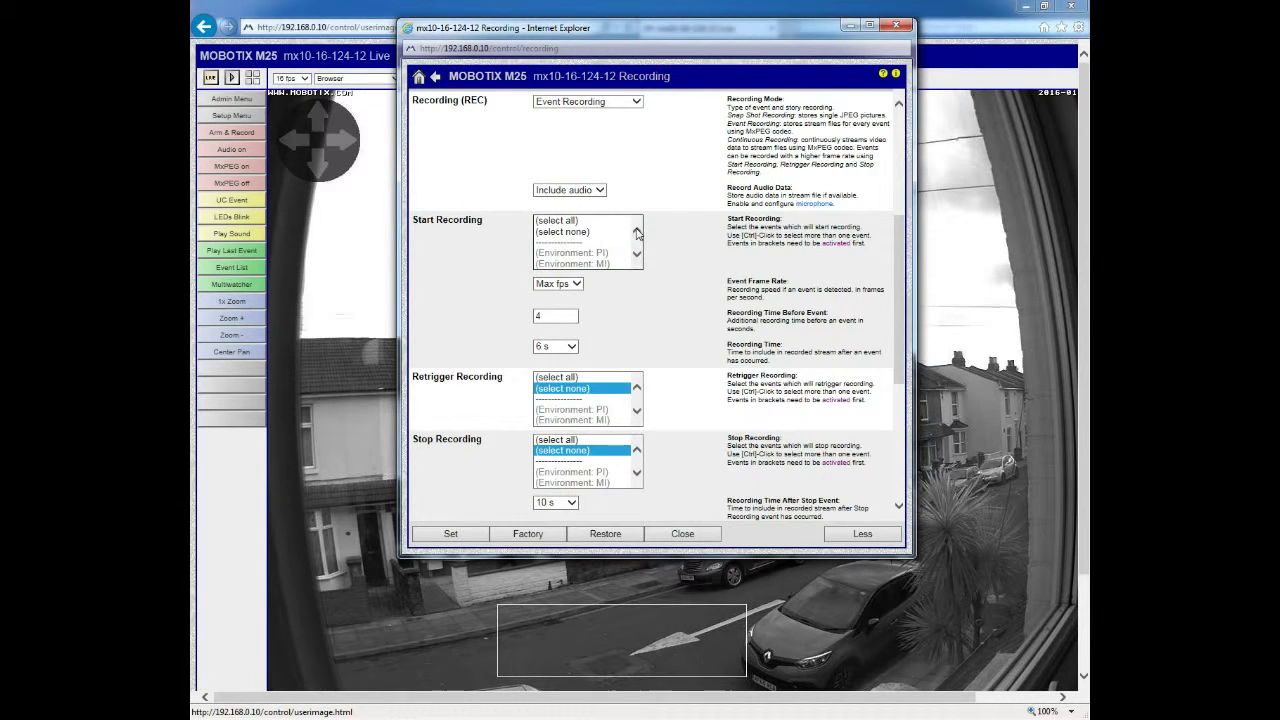
click(580, 224)
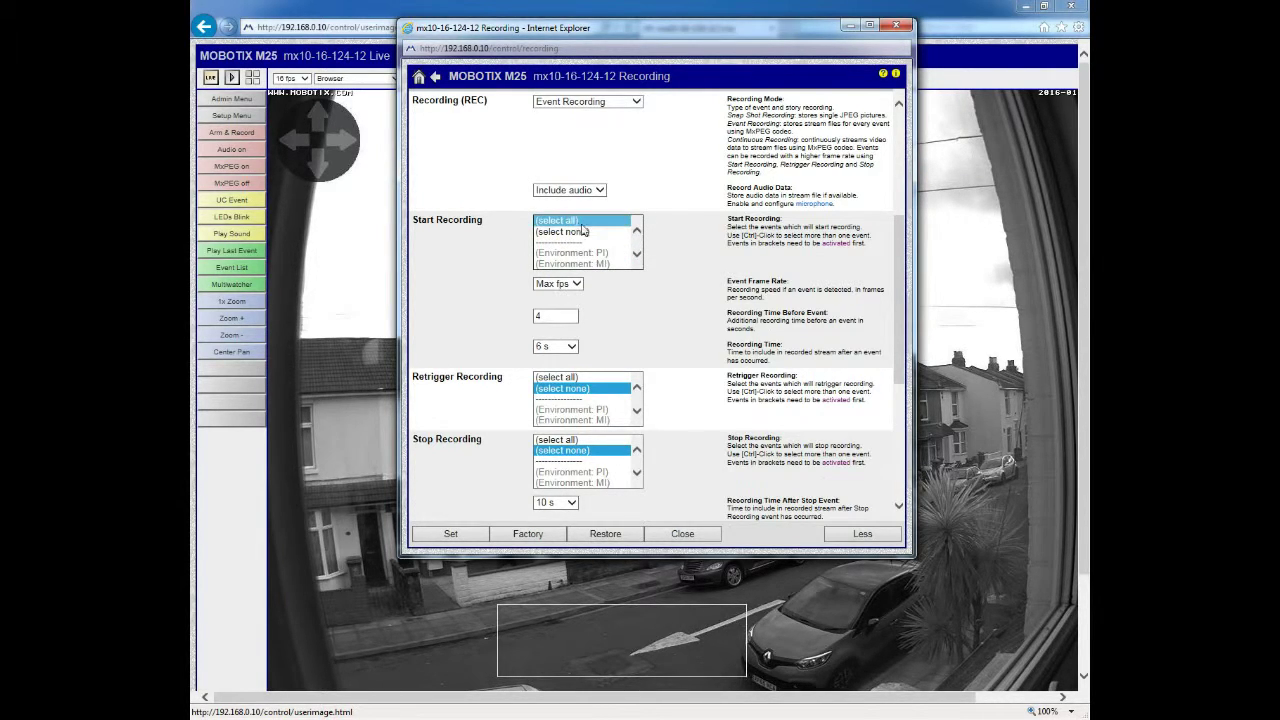
click(576, 284)
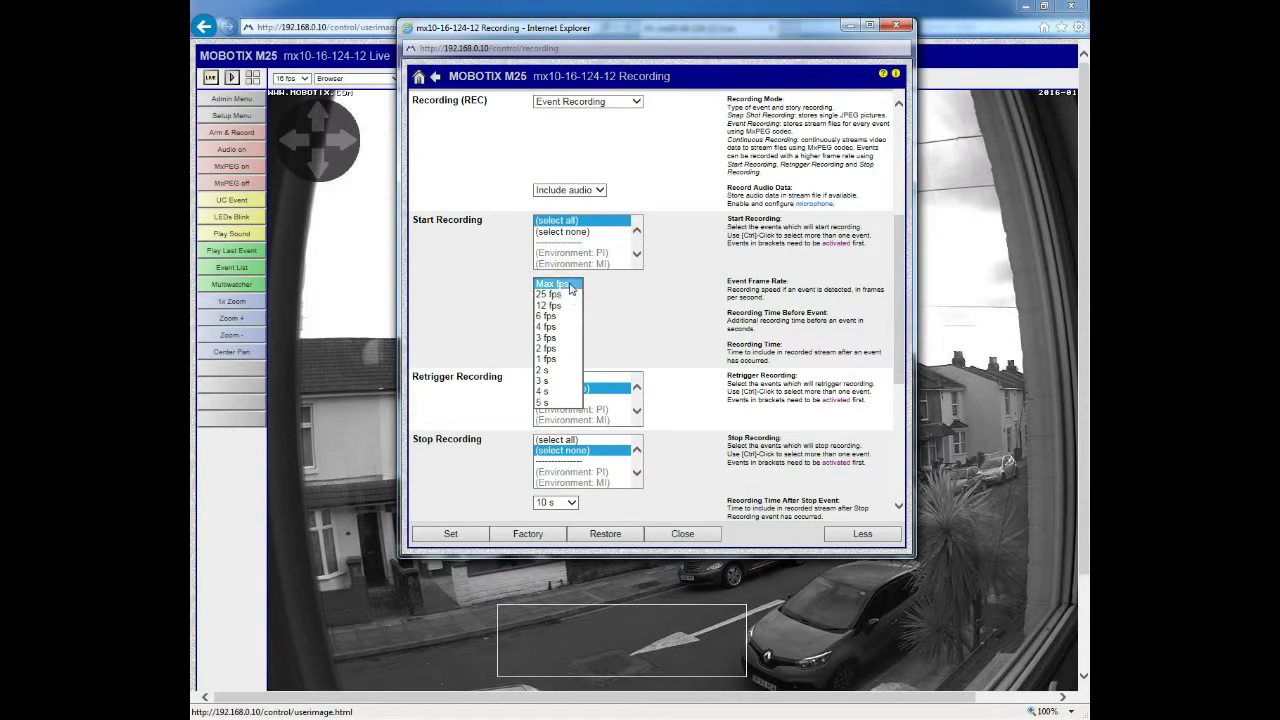
click(572, 286)
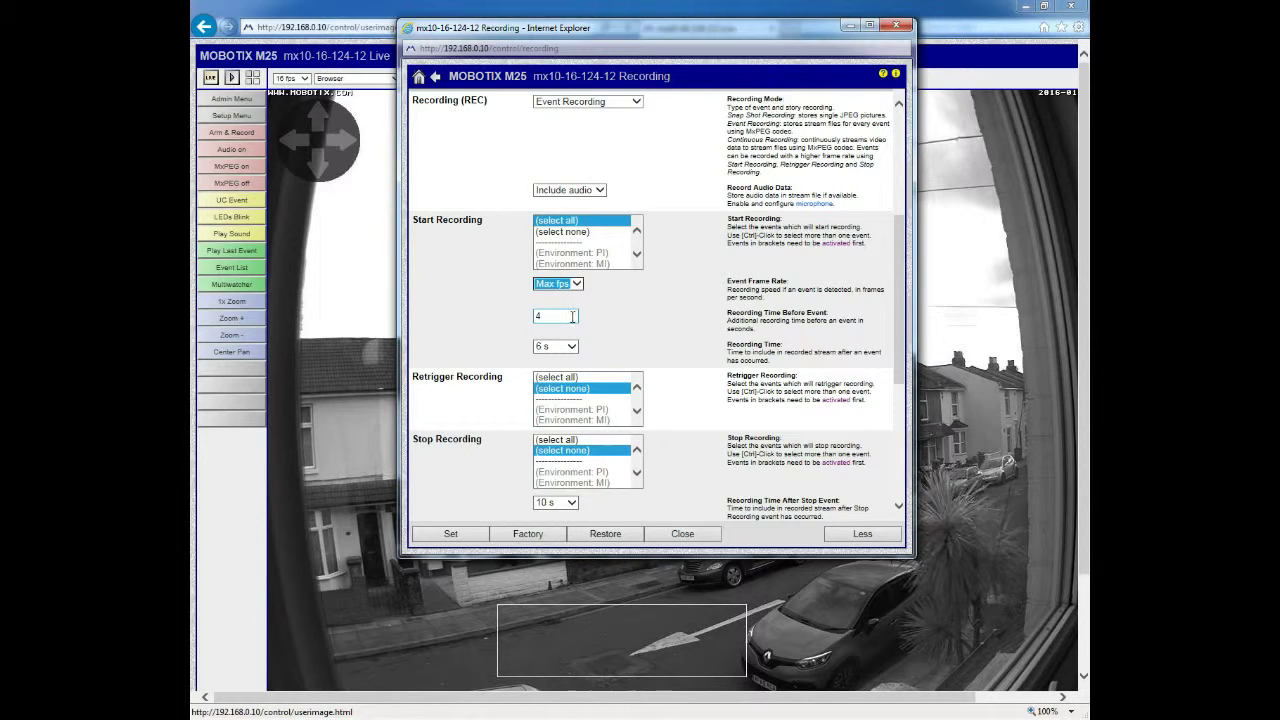
Choose a recording time of 6 s for each event and apply the recording settings.
drag(572, 316, 532, 317)
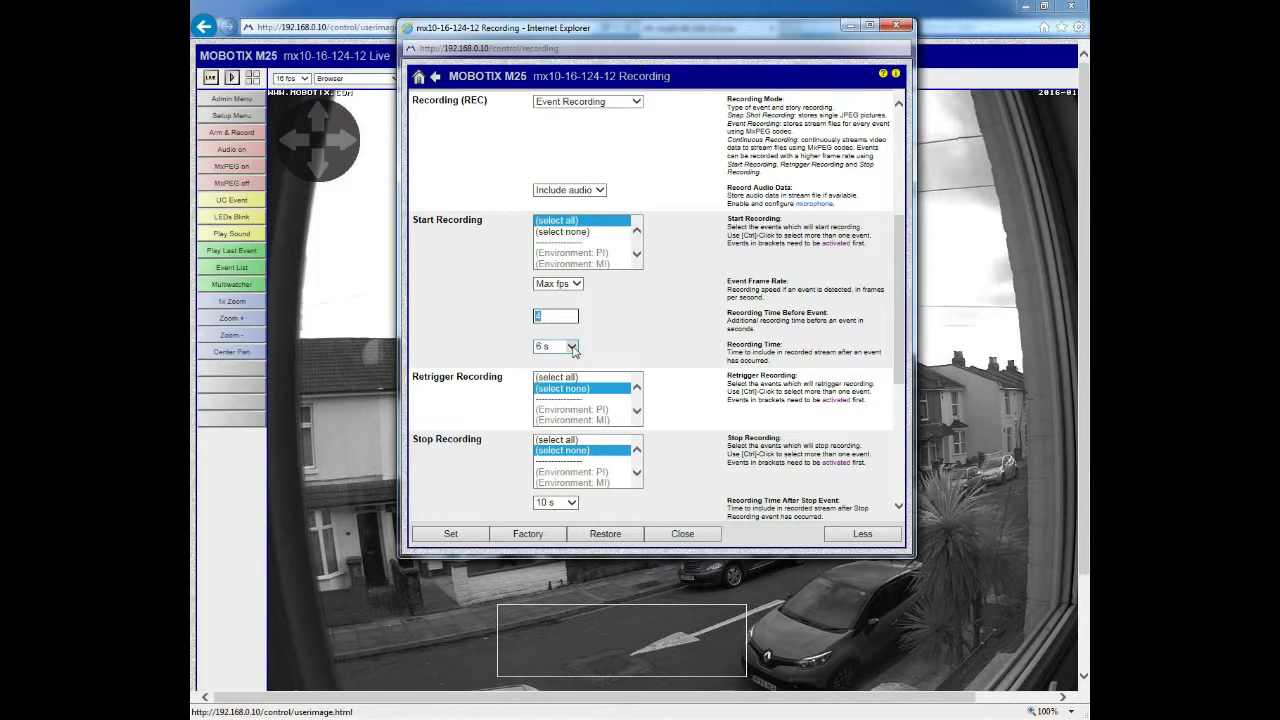
click(560, 349)
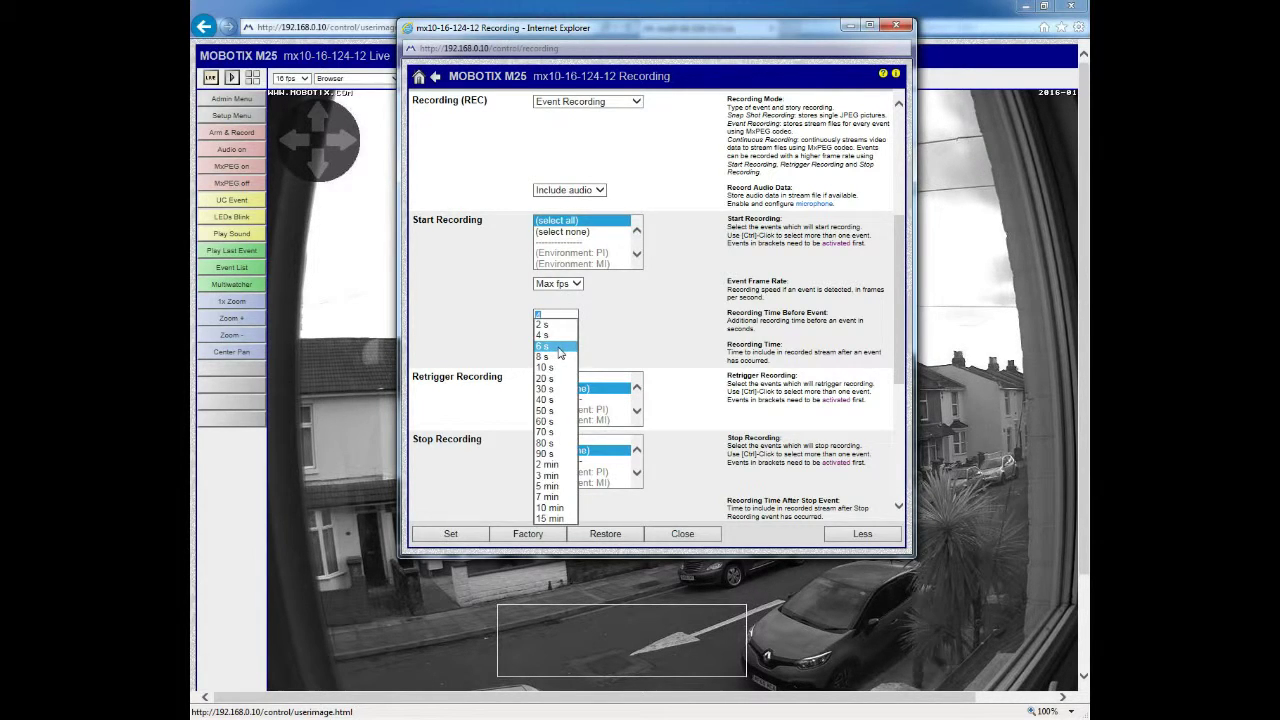
click(559, 347)
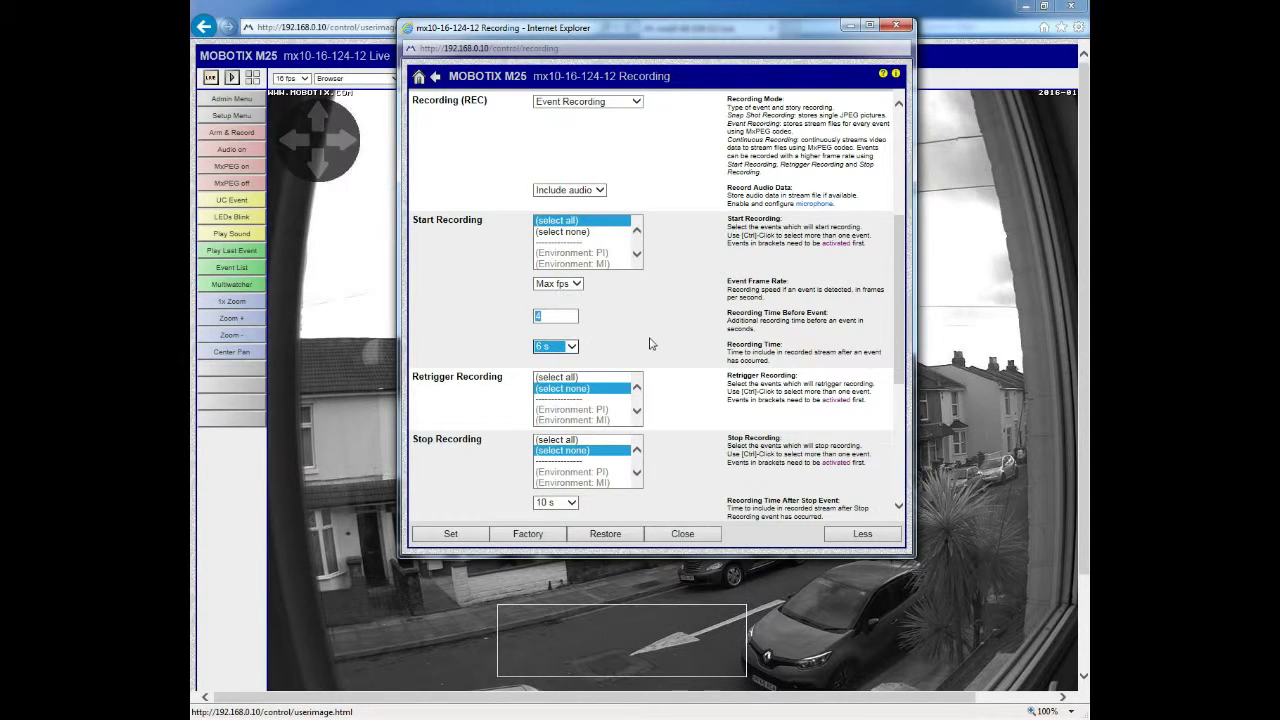
click(474, 537)
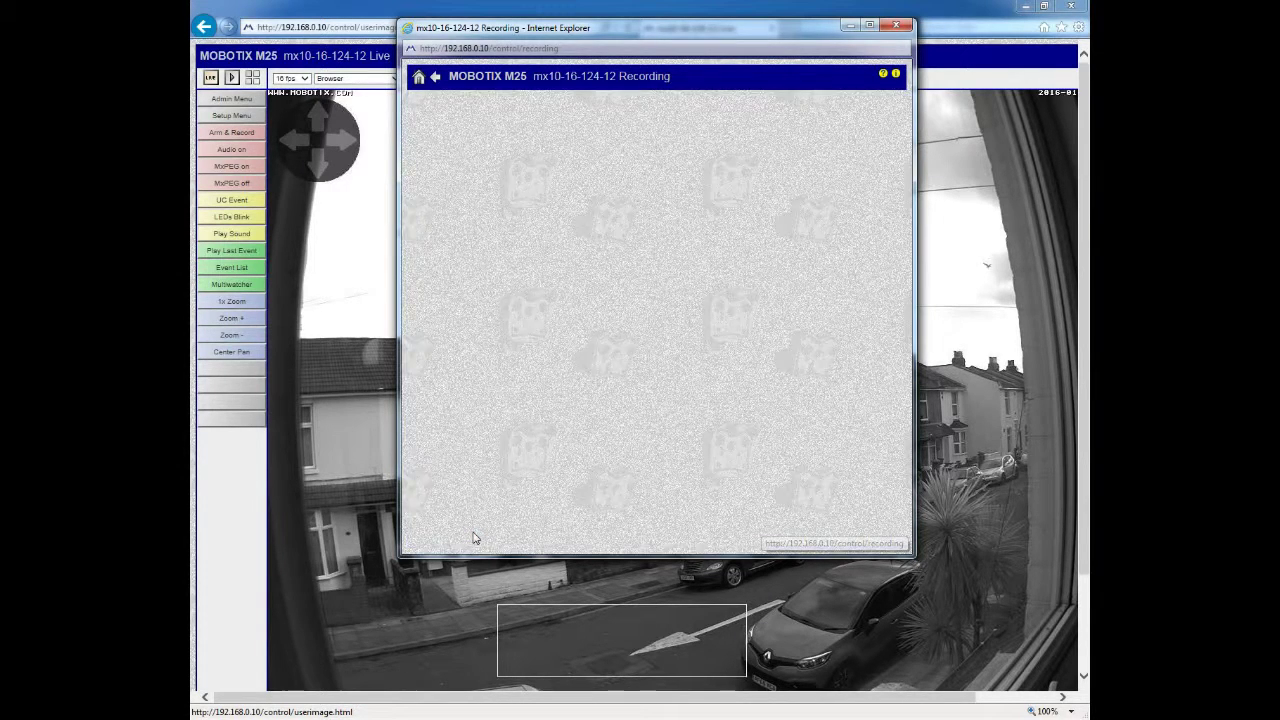
Open the General Event Settings from the setup overview and apply them with arming set to Enabled.
click(436, 76)
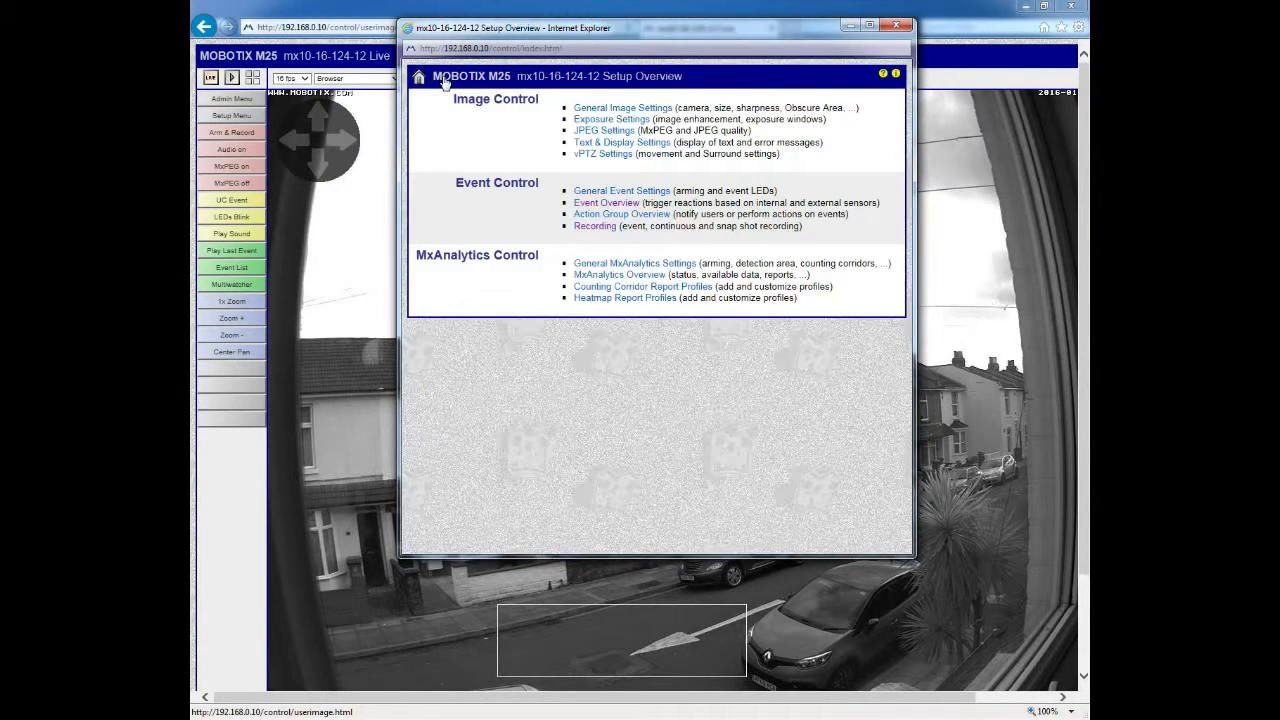
click(614, 192)
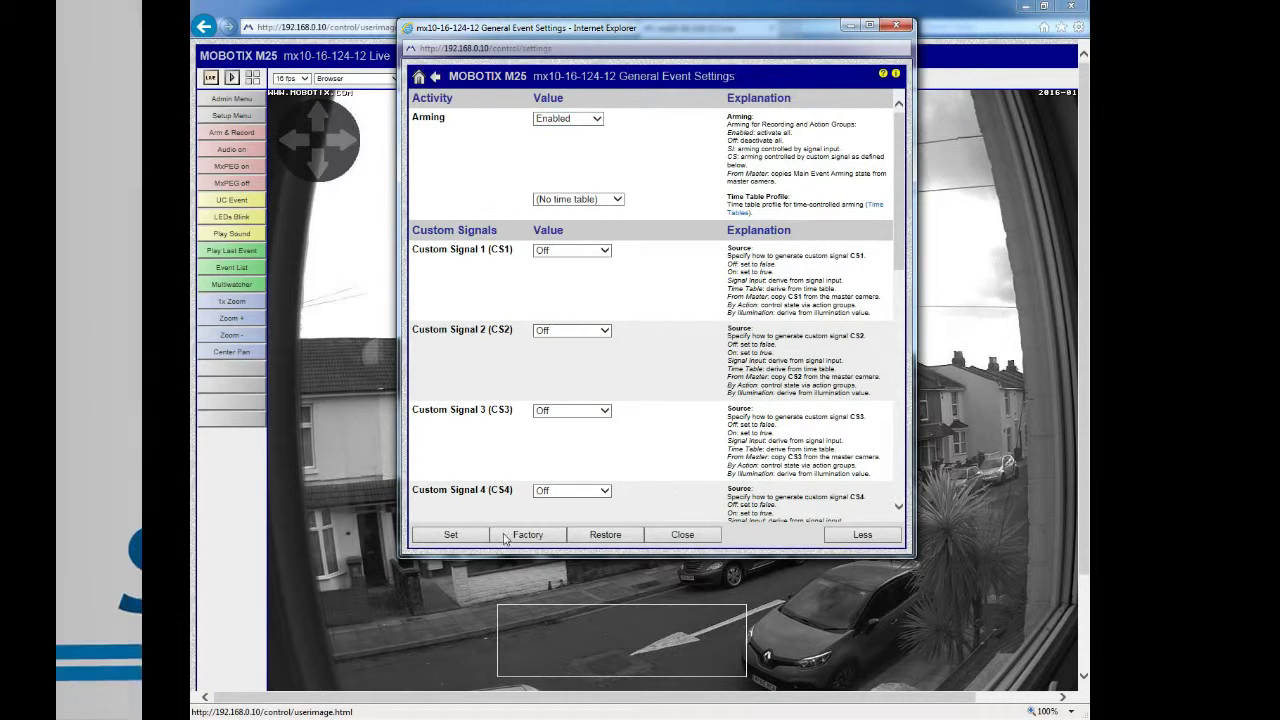
click(451, 534)
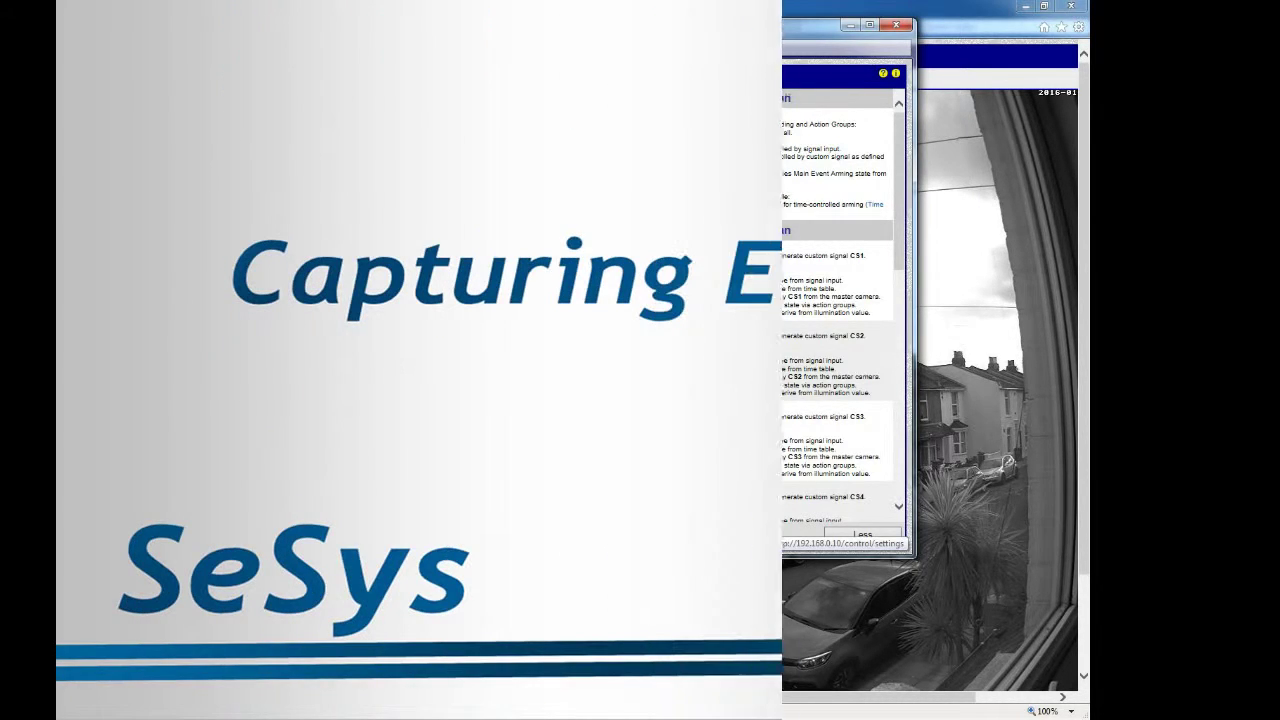